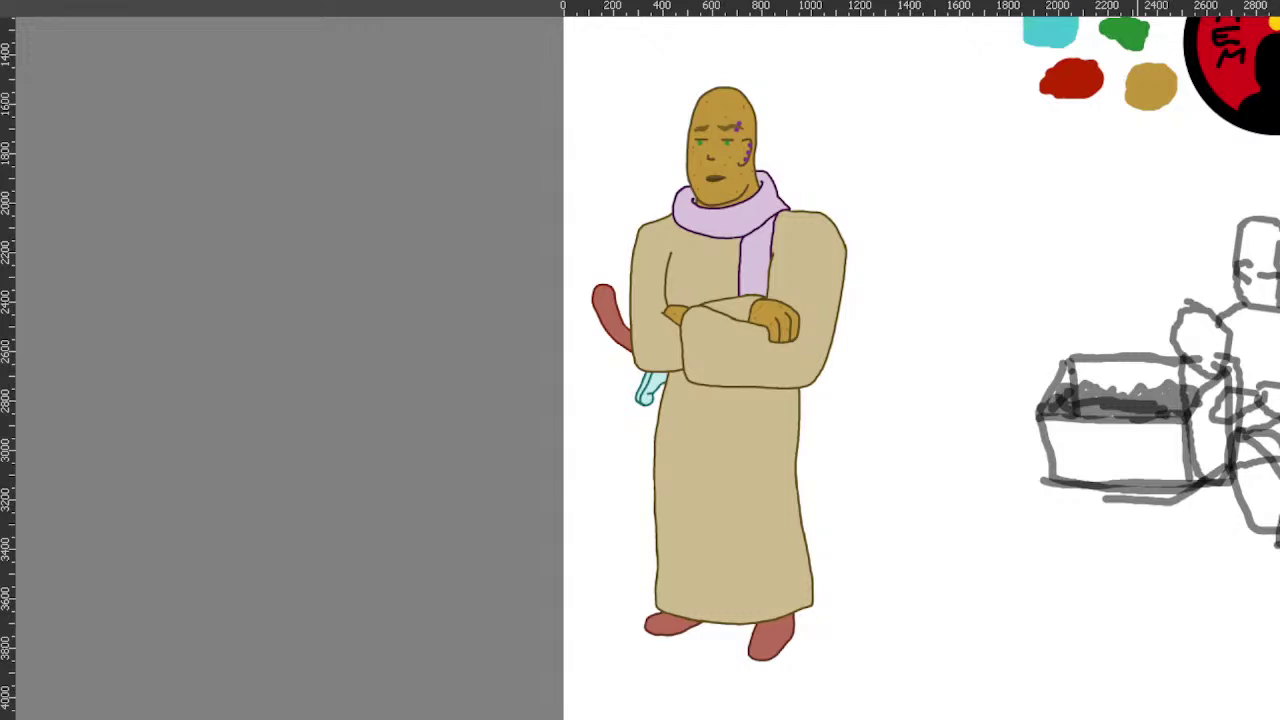
Examine the colored standing figure's face, scarf, crossed arms and hands up close and in the context of the whole page
{"action": "scroll", "coordinate": [711, 71], "scroll_direction": "up", "scroll_amount": 1}
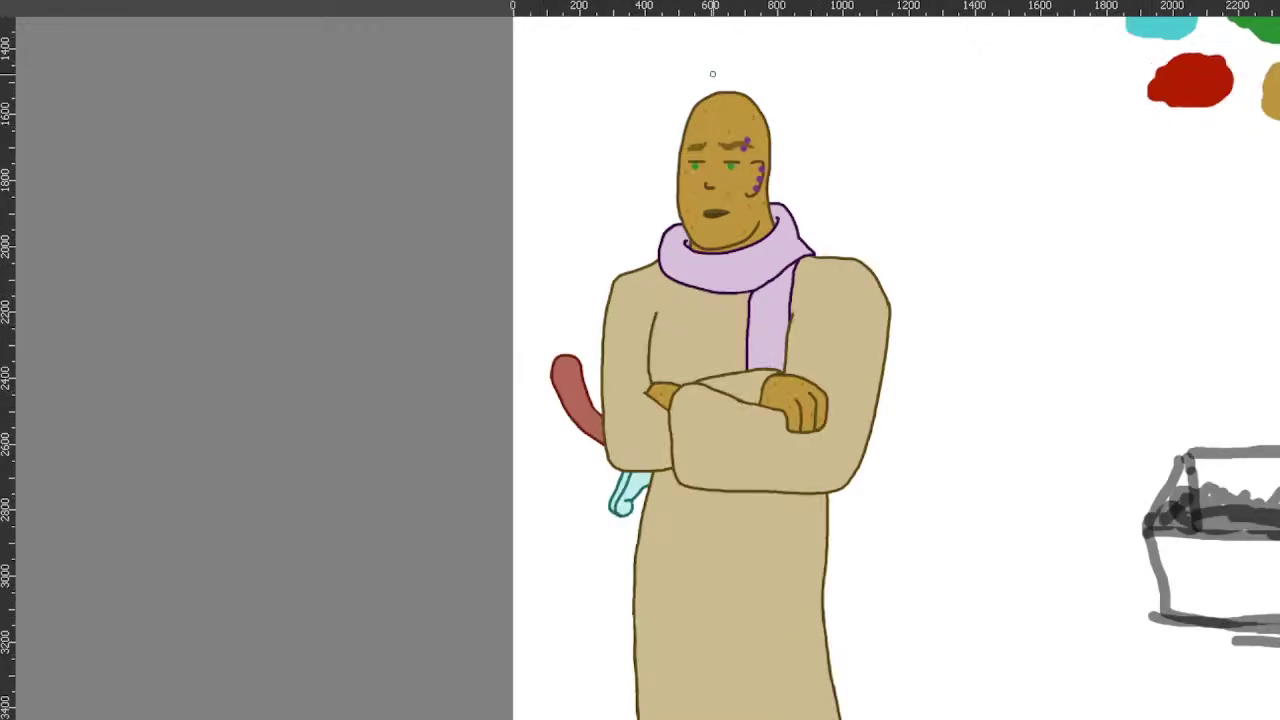
{"action": "scroll", "coordinate": [700, 76], "scroll_direction": "up", "scroll_amount": 1}
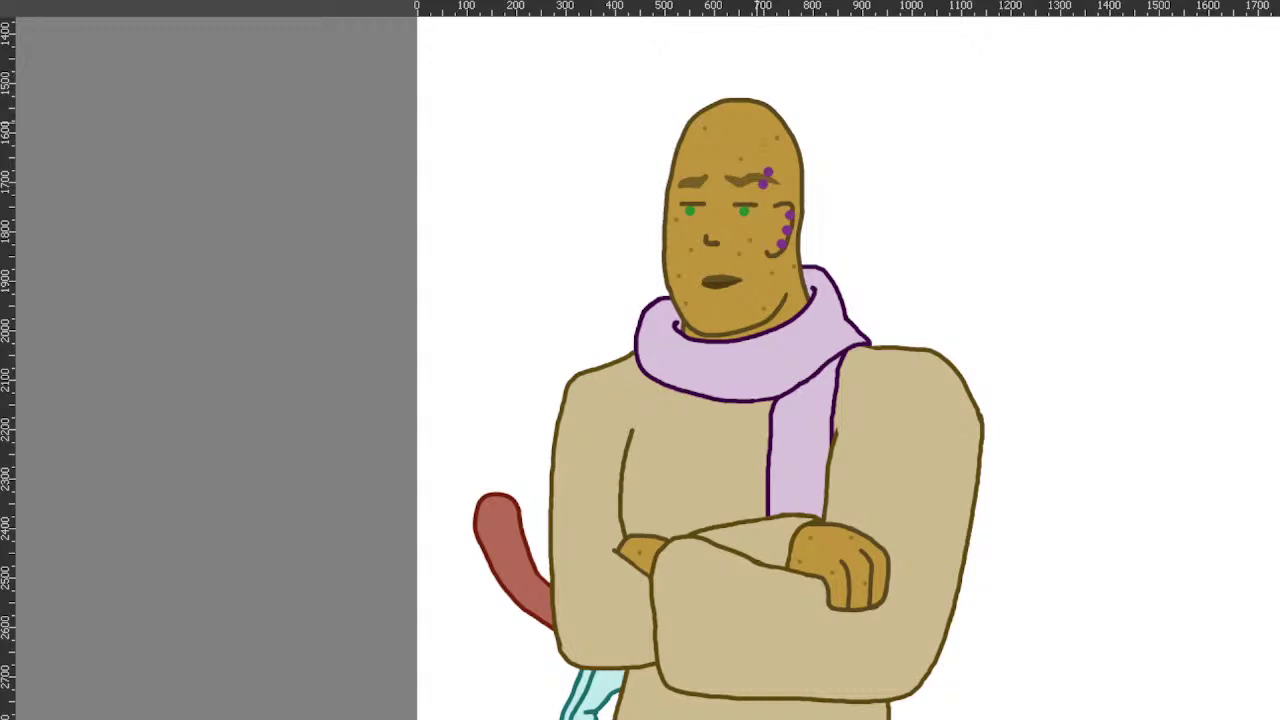
{"action": "scroll", "coordinate": [733, 161], "scroll_direction": "up", "scroll_amount": 3}
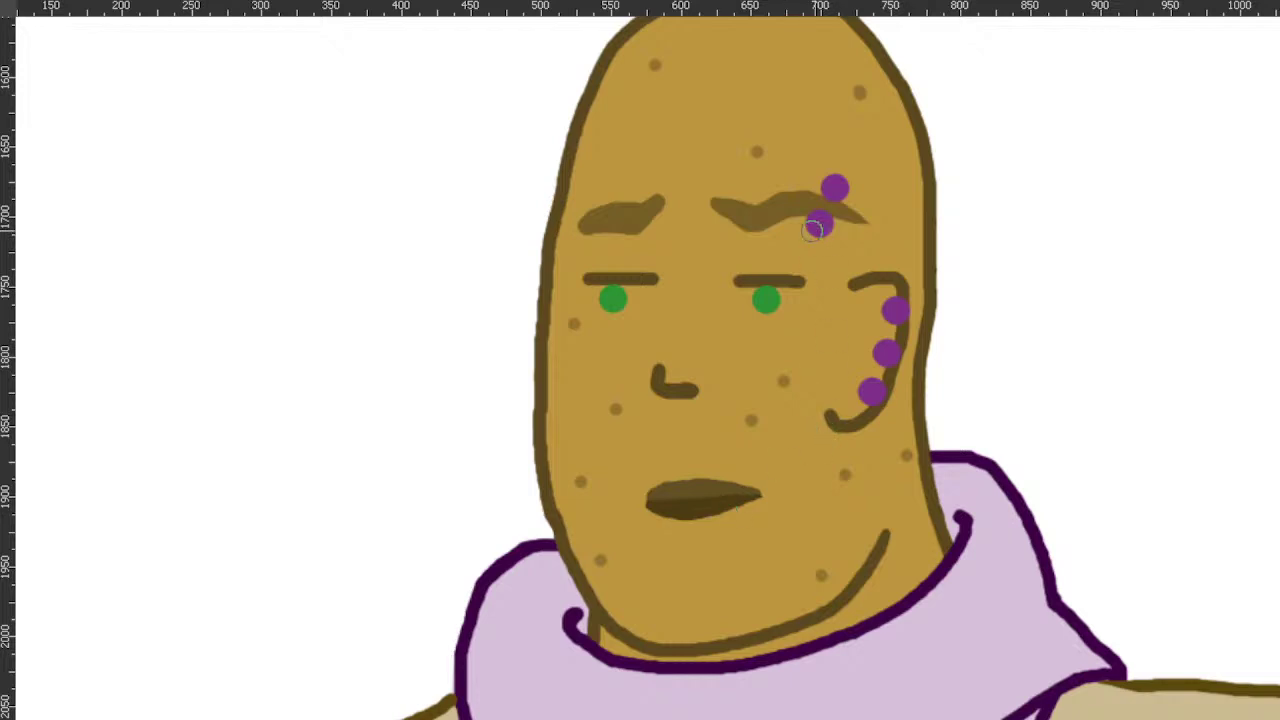
{"action": "scroll", "coordinate": [808, 138], "scroll_direction": "down", "scroll_amount": 3}
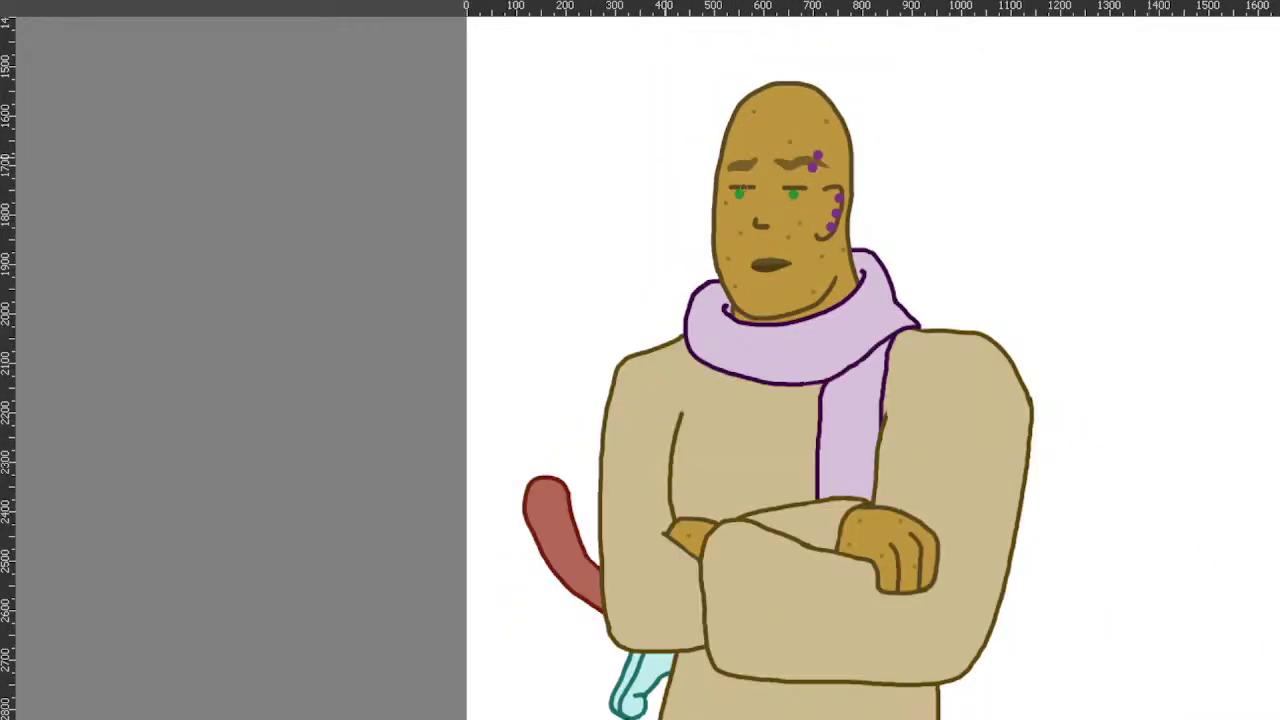
{"action": "scroll", "coordinate": [937, 364], "scroll_direction": "down", "scroll_amount": 1}
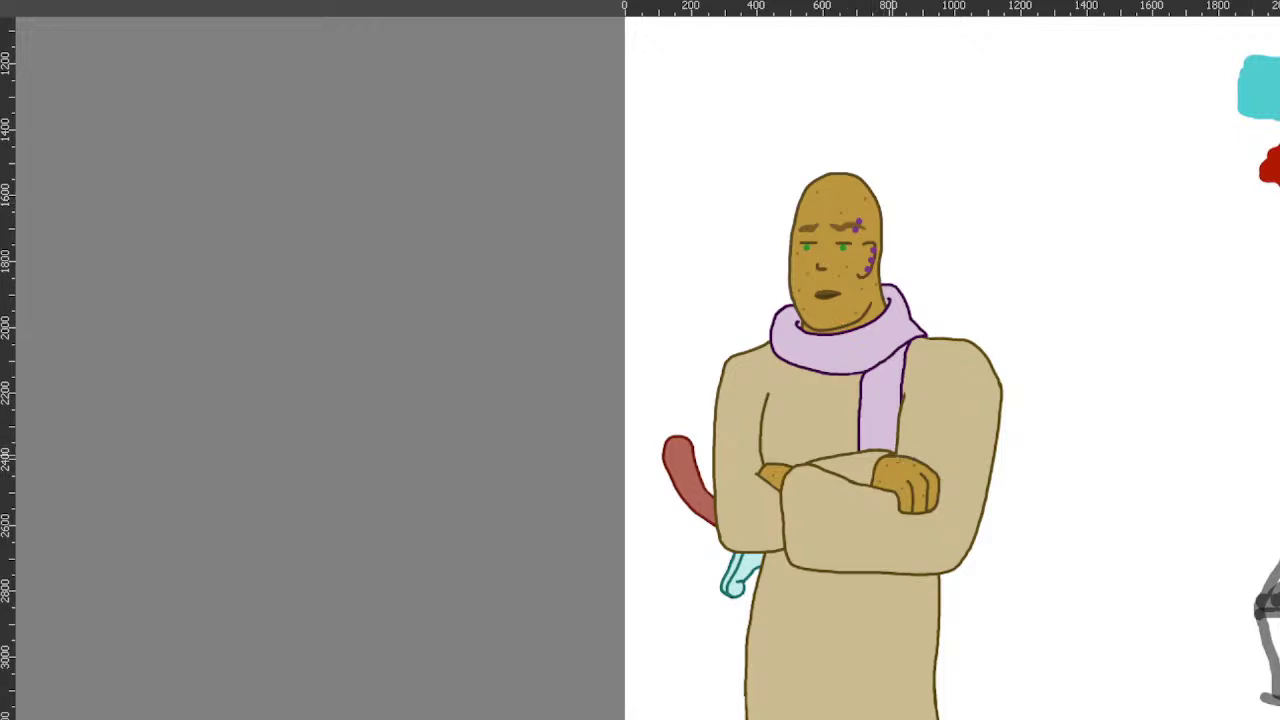
{"action": "scroll", "coordinate": [905, 461], "scroll_direction": "up", "scroll_amount": 2}
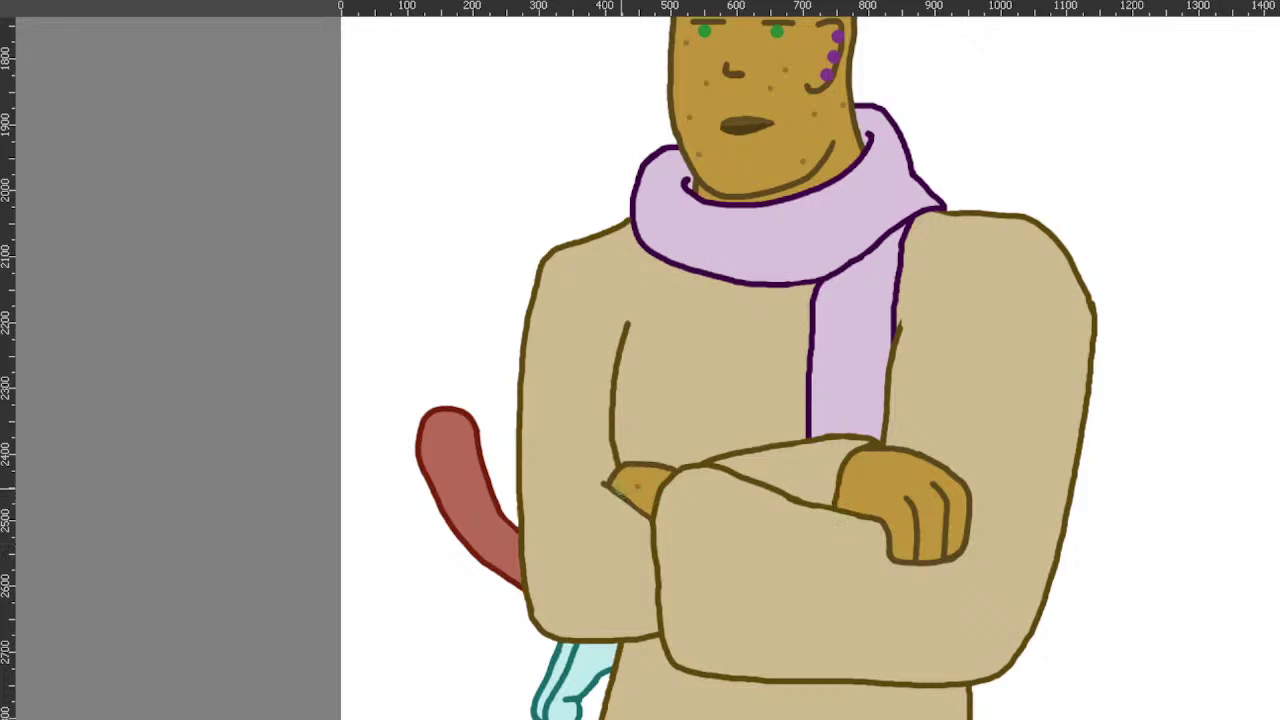
{"action": "scroll", "coordinate": [789, 571], "scroll_direction": "down", "scroll_amount": 1}
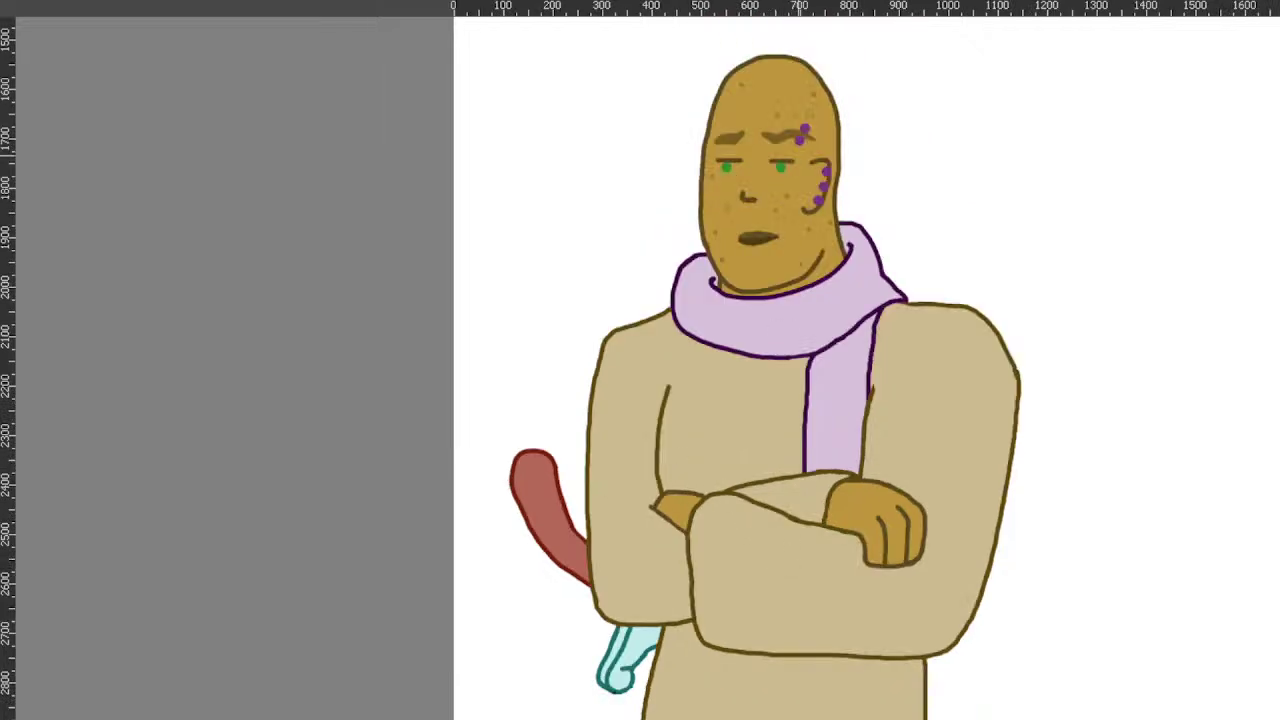
{"action": "scroll", "coordinate": [758, 65], "scroll_direction": "up", "scroll_amount": 1}
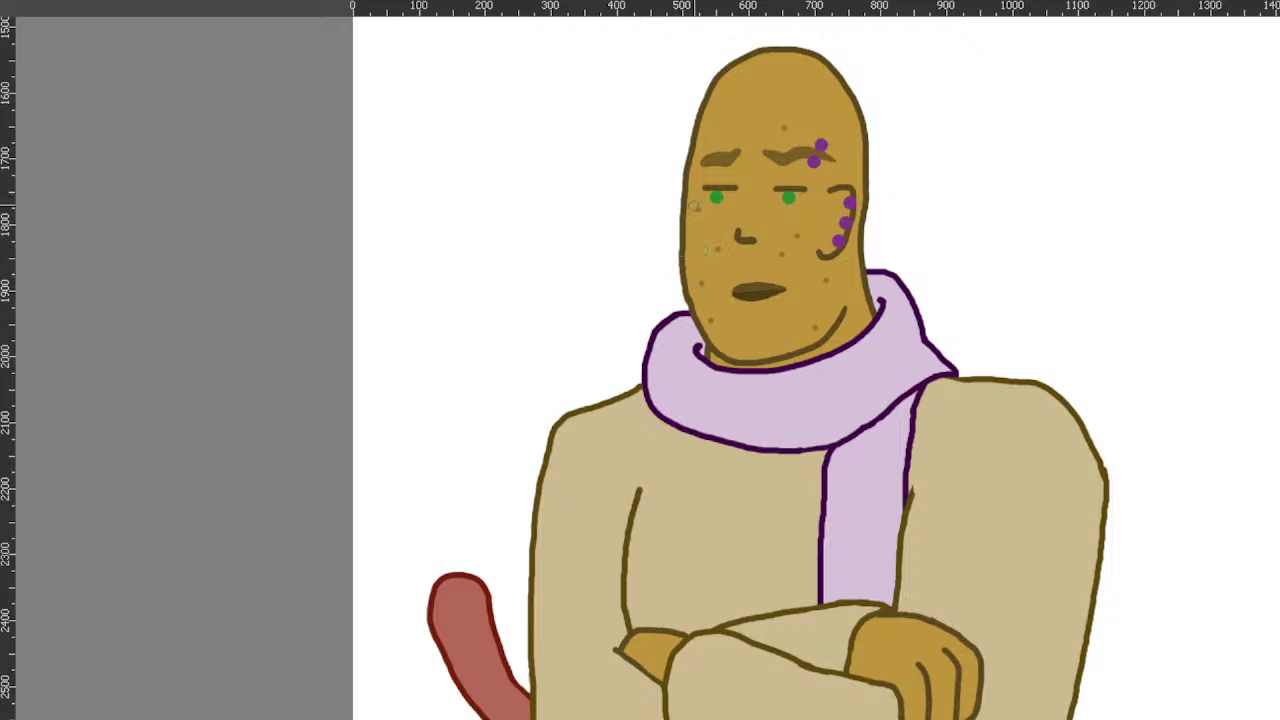
{"action": "key", "text": "ctrl"}
{"action": "scroll", "coordinate": [530, 232], "scroll_direction": "down", "scroll_amount": 1}
{"action": "scroll", "coordinate": [530, 232], "scroll_direction": "down", "scroll_amount": 1}
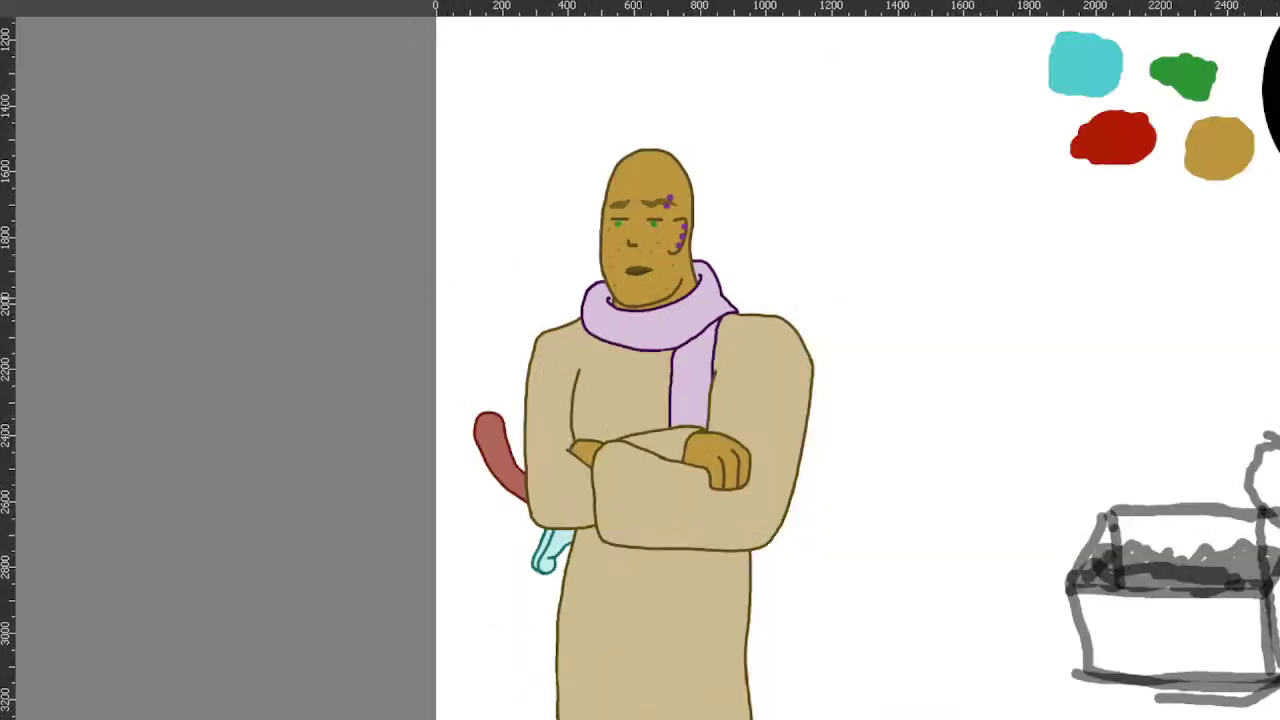
{"action": "scroll", "coordinate": [604, 343], "scroll_direction": "down", "scroll_amount": 1}
{"action": "scroll", "coordinate": [518, 512], "scroll_direction": "down", "scroll_amount": 1}
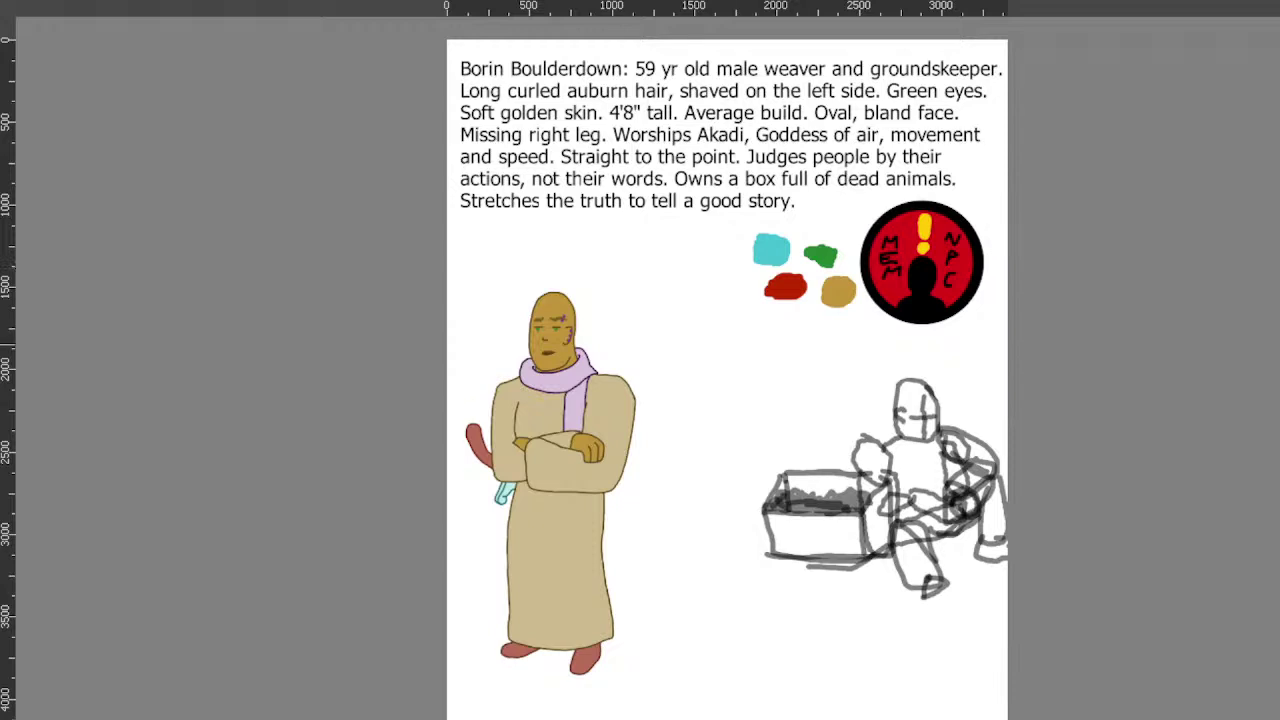
Undo the latest strokes and clear the colored standing figure from the page, leaving the seated sketch, color swatches and description
{"action": "mouse_move", "coordinate": [770, 221]}
{"action": "left_mouse_down"}
{"action": "mouse_move", "coordinate": [728, 268]}
{"action": "mouse_move", "coordinate": [785, 221]}
{"action": "left_mouse_up"}
{"action": "key", "text": "ctrl+z"}
{"action": "key", "text": "ctrl+z"}
{"action": "key", "text": "ctrl+z"}
{"action": "key", "text": "ctrl+z"}
{"action": "key", "text": "ctrl+z"}
{"action": "key", "text": "ctrl+z"}
{"action": "key", "text": "ctrl+z"}
{"action": "key", "text": "ctrl+z"}
{"action": "key", "text": "ctrl+z"}
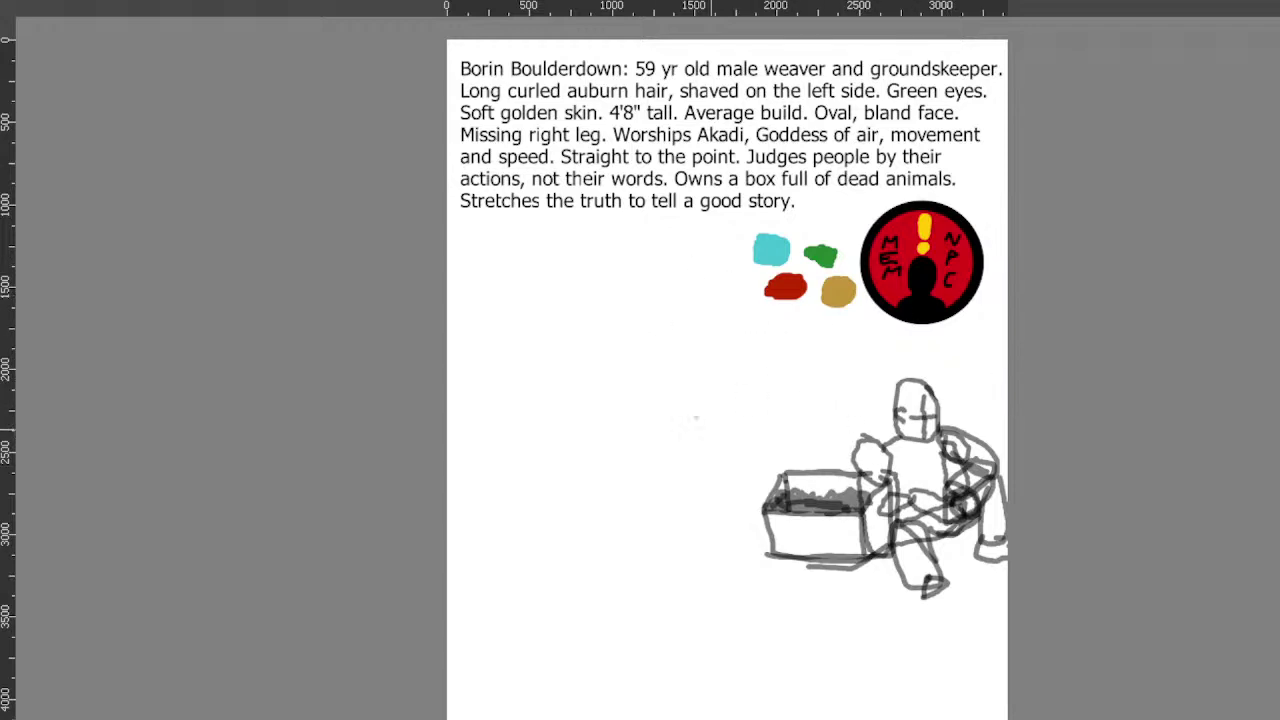
Clean up the seated figure's lowered hand outline where it meets the sleeve cuff, using colors sampled from the existing lines
{"action": "scroll", "coordinate": [930, 575], "scroll_direction": "up", "scroll_amount": 2}
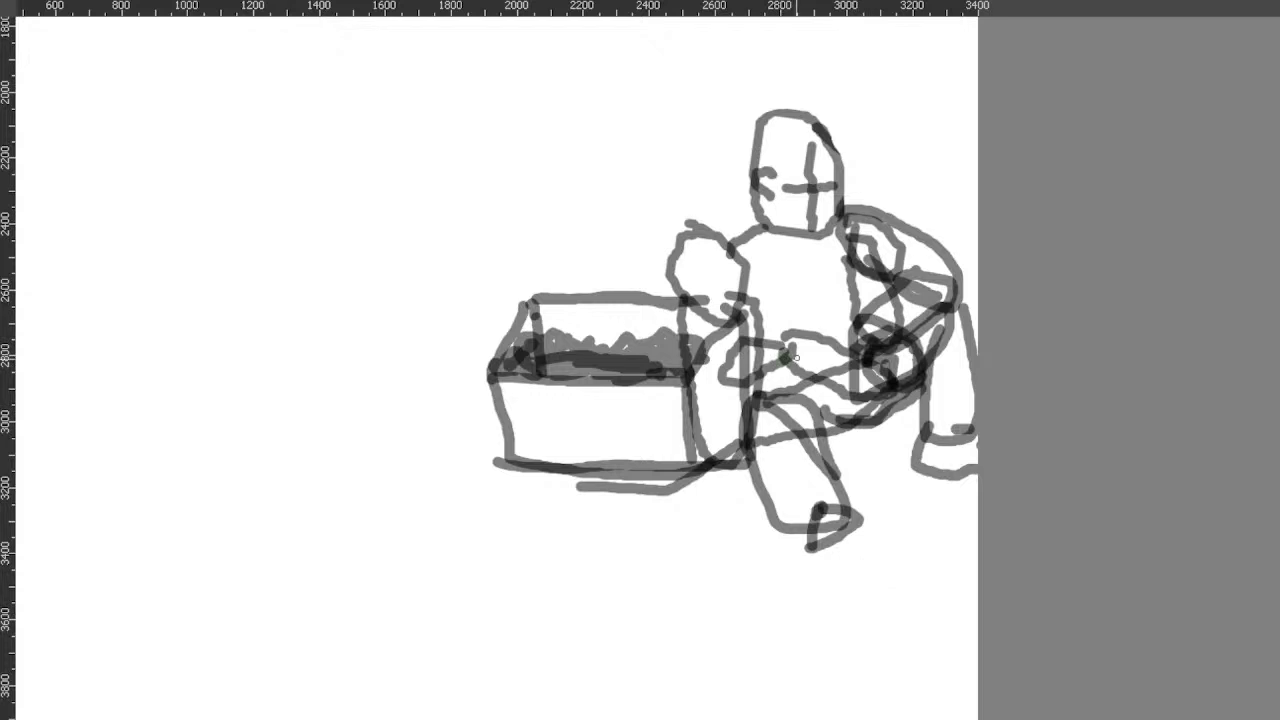
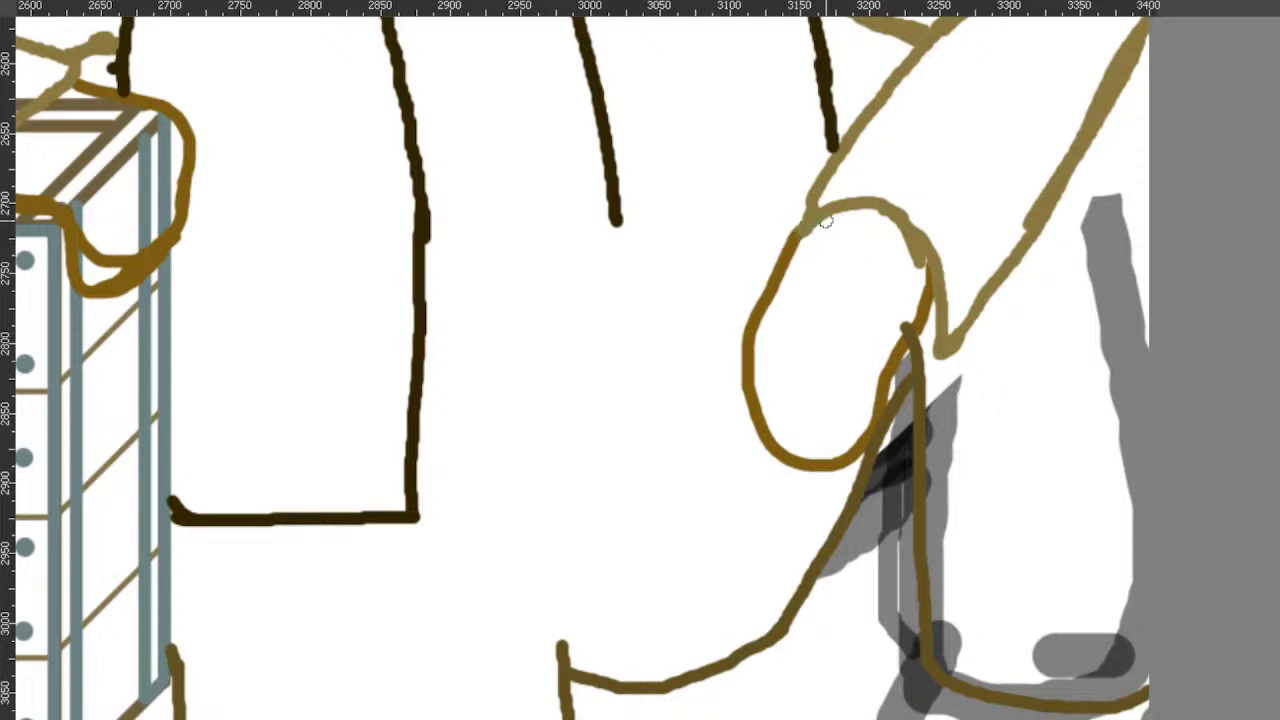
{"action": "left_click_drag", "start_coordinate": [822, 222], "coordinate": [770, 286]}
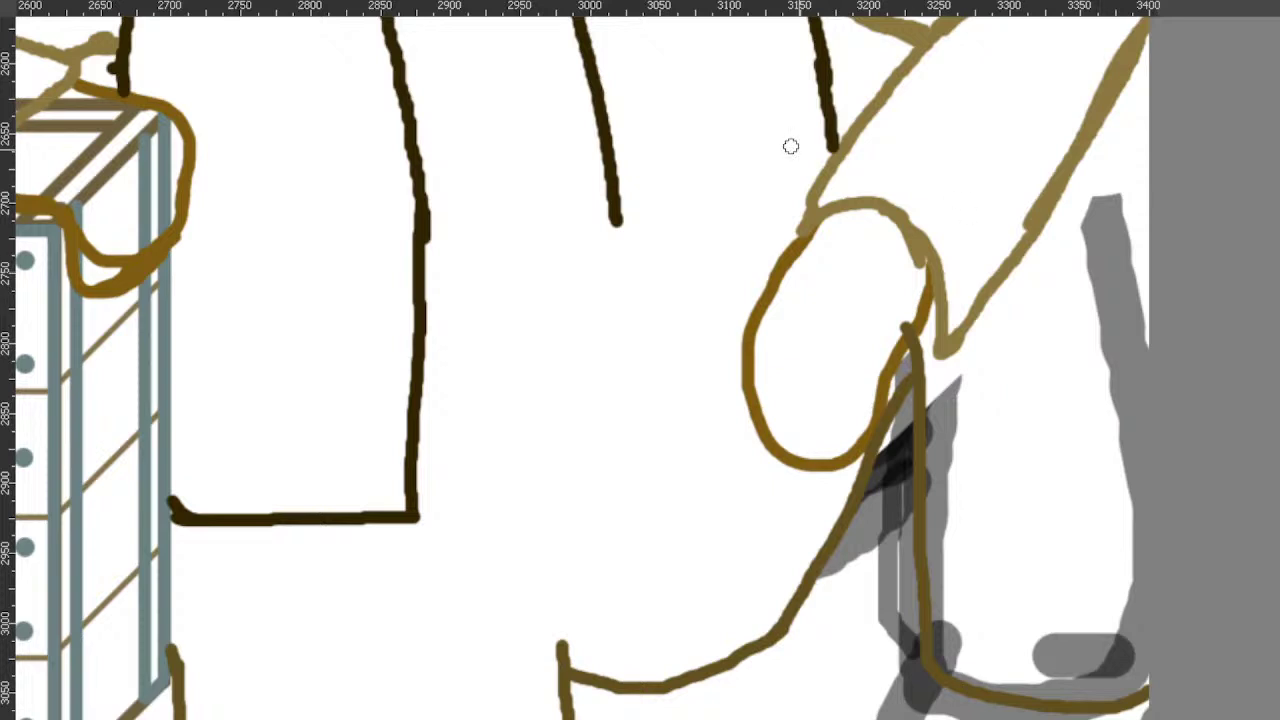
{"action": "left_click", "coordinate": [826, 186], "text": "ctrl"}
{"action": "left_click", "coordinate": [780, 245], "text": "ctrl"}
{"action": "left_click_drag", "start_coordinate": [829, 223], "coordinate": [780, 251]}
{"action": "left_click", "coordinate": [808, 206], "text": "ctrl"}
Reshape the pointed cuff corner beside the lowered hand and redraw the forearm's outer line down to it
{"action": "mouse_move", "coordinate": [931, 352]}
{"action": "left_mouse_down"}
{"action": "mouse_move", "coordinate": [943, 348]}
{"action": "mouse_move", "coordinate": [932, 357]}
{"action": "left_mouse_up"}
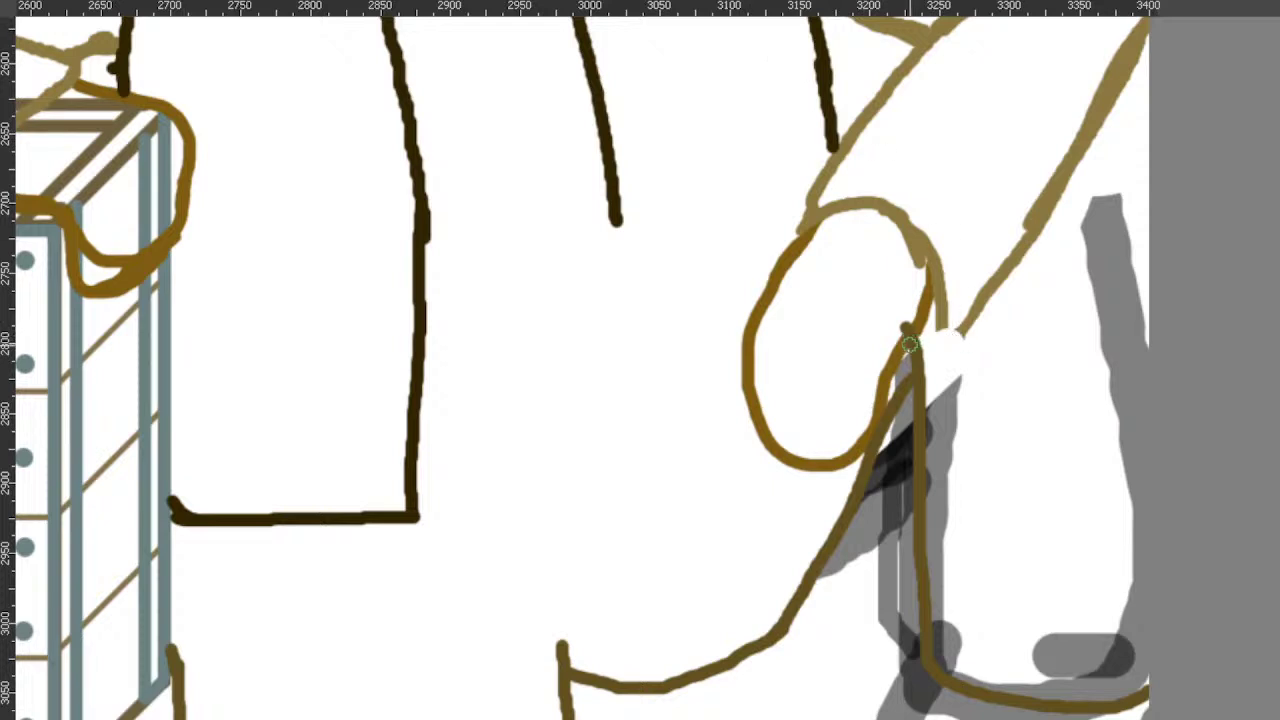
{"action": "mouse_move", "coordinate": [910, 345]}
{"action": "left_mouse_down"}
{"action": "mouse_move", "coordinate": [948, 318]}
{"action": "mouse_move", "coordinate": [965, 332]}
{"action": "mouse_move", "coordinate": [936, 346]}
{"action": "left_mouse_up"}
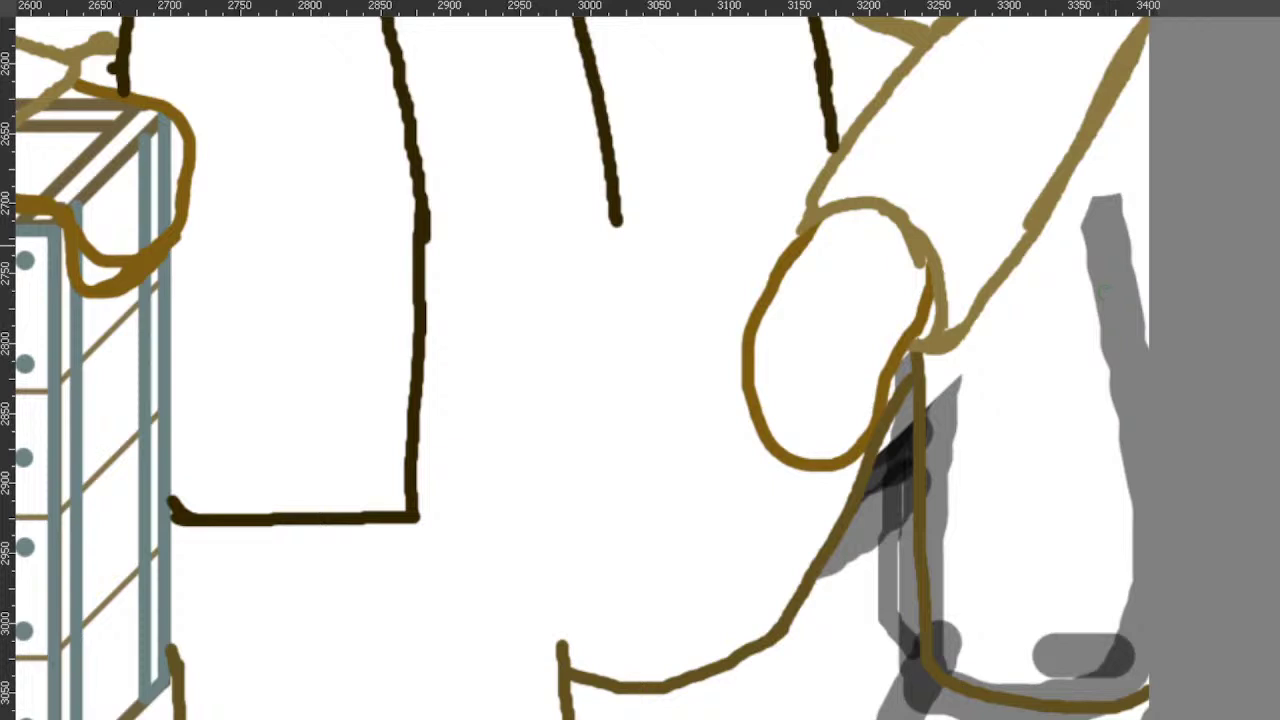
{"action": "key", "text": "ctrl+z"}
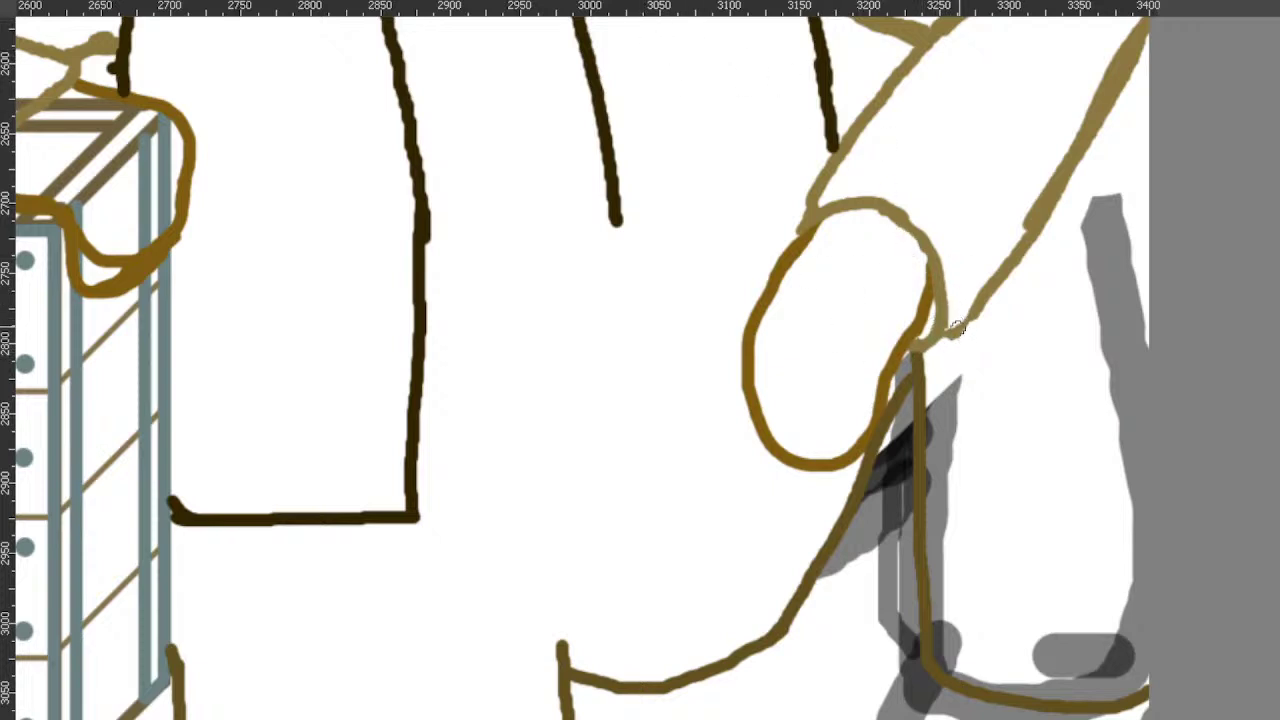
{"action": "mouse_move", "coordinate": [955, 328]}
{"action": "left_mouse_down"}
{"action": "mouse_move", "coordinate": [988, 288]}
{"action": "mouse_move", "coordinate": [947, 341]}
{"action": "mouse_move", "coordinate": [966, 332]}
{"action": "mouse_move", "coordinate": [995, 270]}
{"action": "mouse_move", "coordinate": [997, 289]}
{"action": "mouse_move", "coordinate": [1007, 233]}
{"action": "mouse_move", "coordinate": [1010, 257]}
{"action": "mouse_move", "coordinate": [1023, 233]}
{"action": "mouse_move", "coordinate": [1065, 224]}
{"action": "mouse_move", "coordinate": [1021, 196]}
{"action": "mouse_move", "coordinate": [1055, 201]}
{"action": "mouse_move", "coordinate": [1027, 235]}
{"action": "left_mouse_up"}
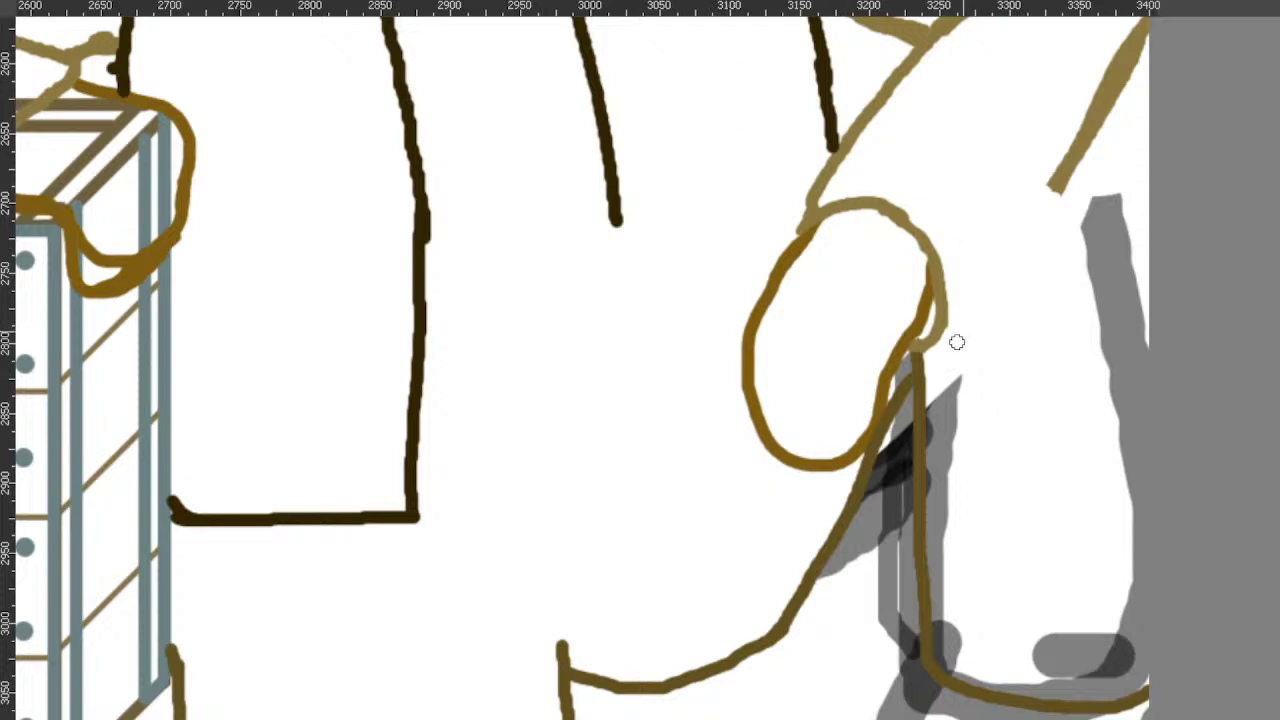
{"action": "left_click_drag", "start_coordinate": [935, 338], "coordinate": [1057, 190]}
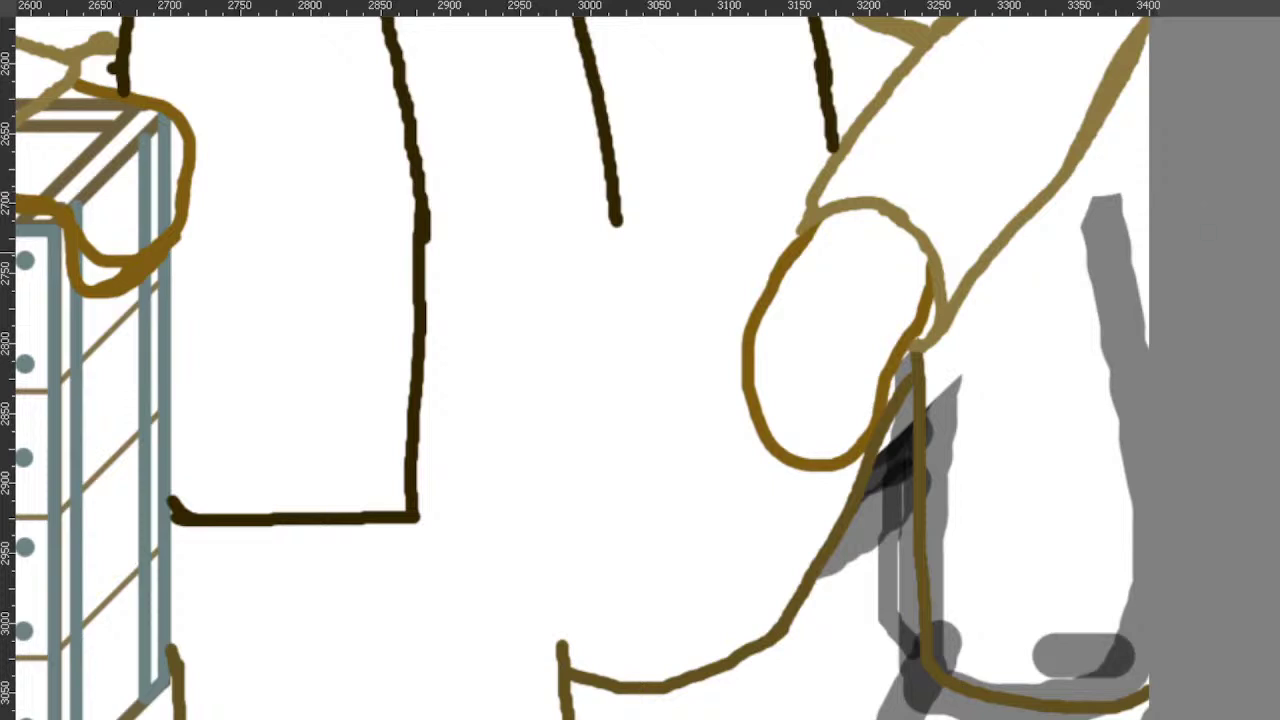
Thin the thick parts of the bent arm's outer forearm line and the underarm fold beside the vest
{"action": "scroll", "coordinate": [1018, 213], "scroll_direction": "down", "scroll_amount": 3}
{"action": "scroll", "coordinate": [823, 240], "scroll_direction": "up", "scroll_amount": 3}
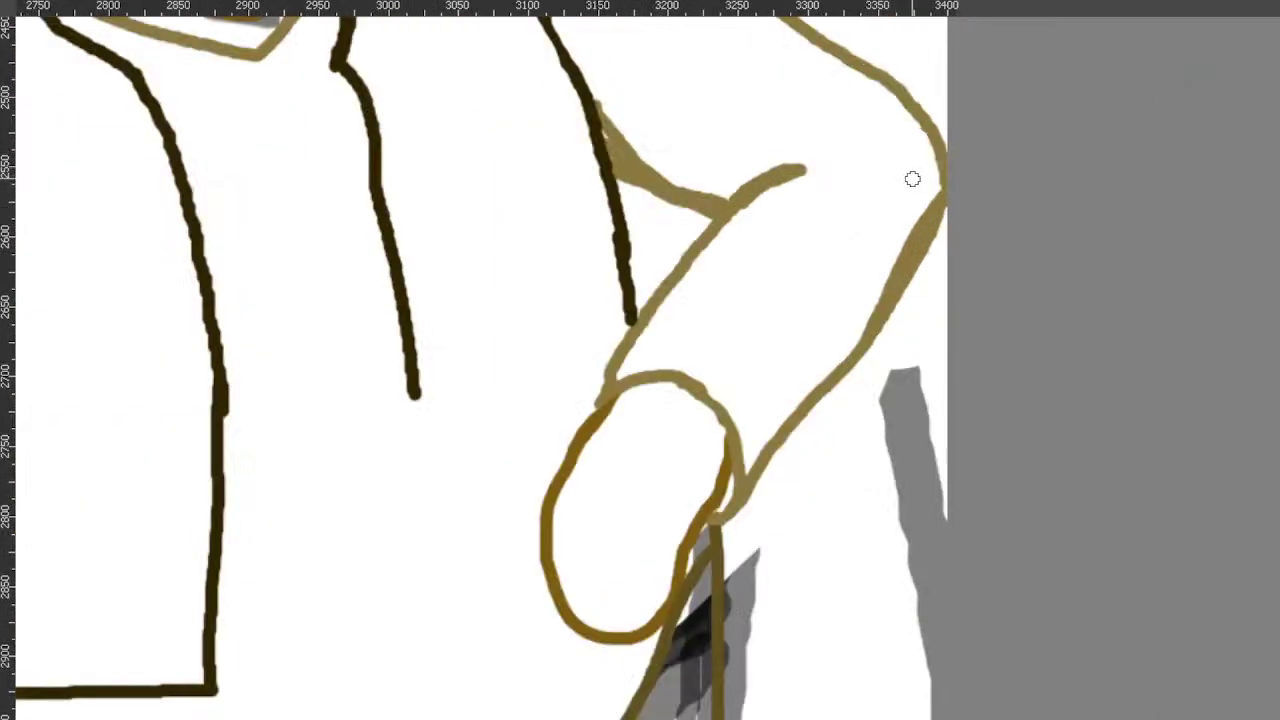
{"action": "mouse_move", "coordinate": [912, 179]}
{"action": "left_mouse_down"}
{"action": "mouse_move", "coordinate": [934, 186]}
{"action": "mouse_move", "coordinate": [929, 200]}
{"action": "mouse_move", "coordinate": [851, 337]}
{"action": "left_mouse_up"}
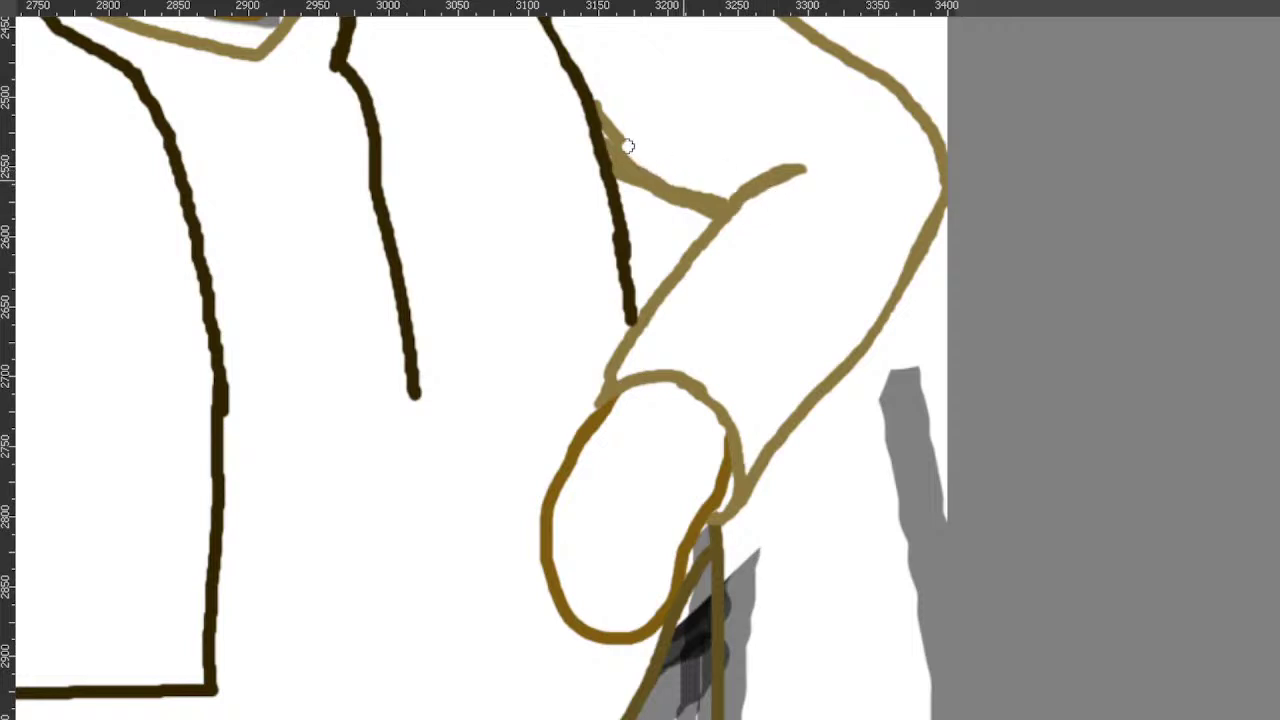
{"action": "left_click_drag", "start_coordinate": [628, 146], "coordinate": [600, 91]}
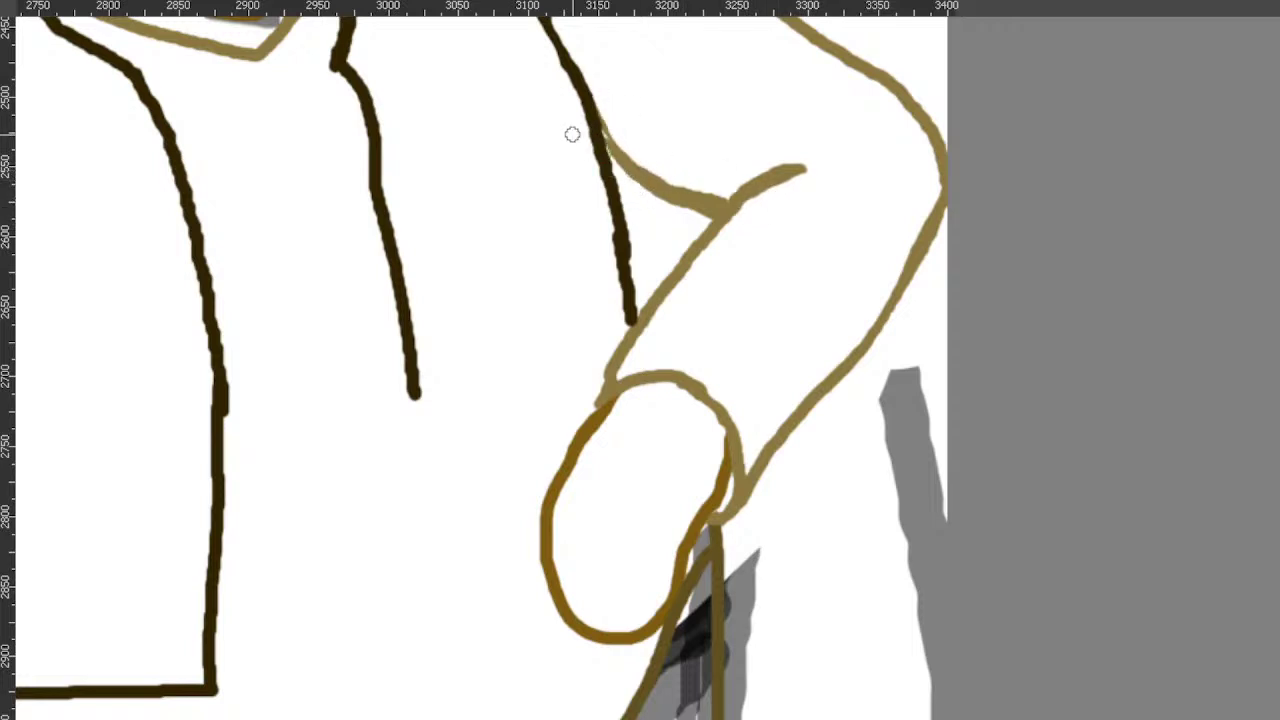
{"action": "scroll", "coordinate": [629, 234], "scroll_direction": "down", "scroll_amount": 1}
{"action": "left_click", "coordinate": [645, 193], "text": "ctrl"}
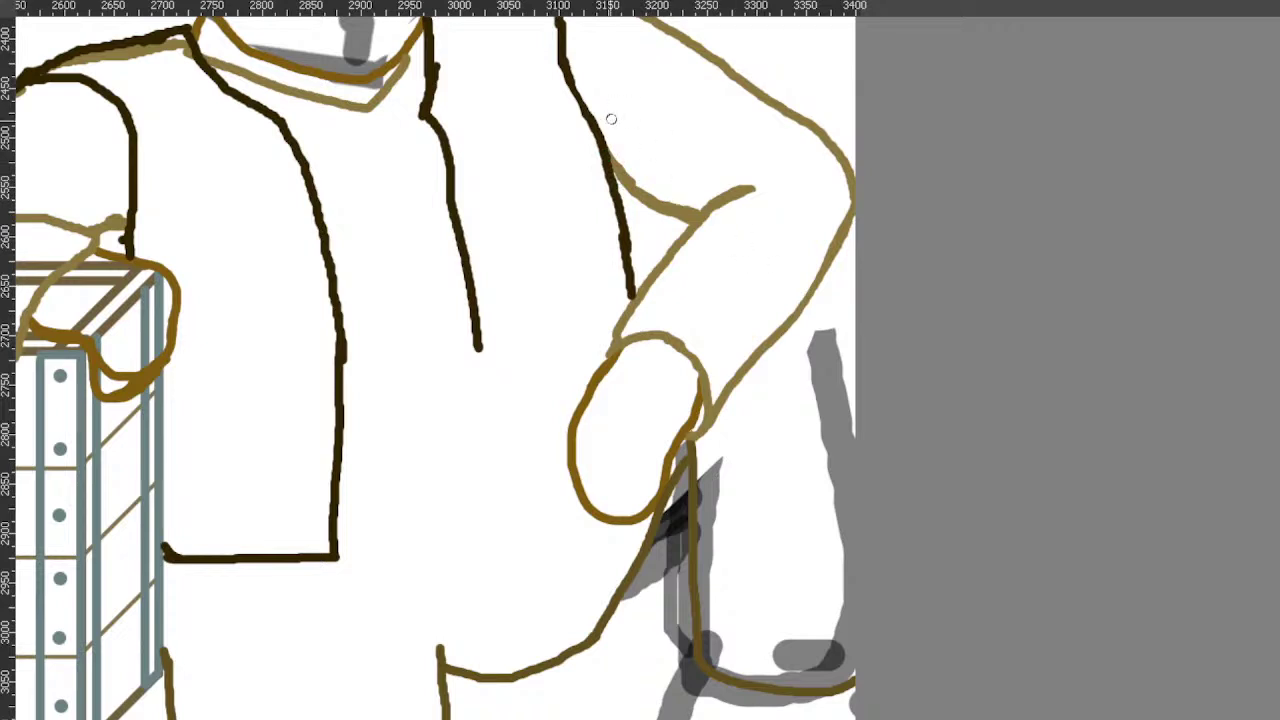
Draw a short dark-brown line with a bottom corner along the far trouser leg near the page edge, over the grey sketch
{"action": "scroll", "coordinate": [701, 205], "scroll_direction": "up", "scroll_amount": 3}
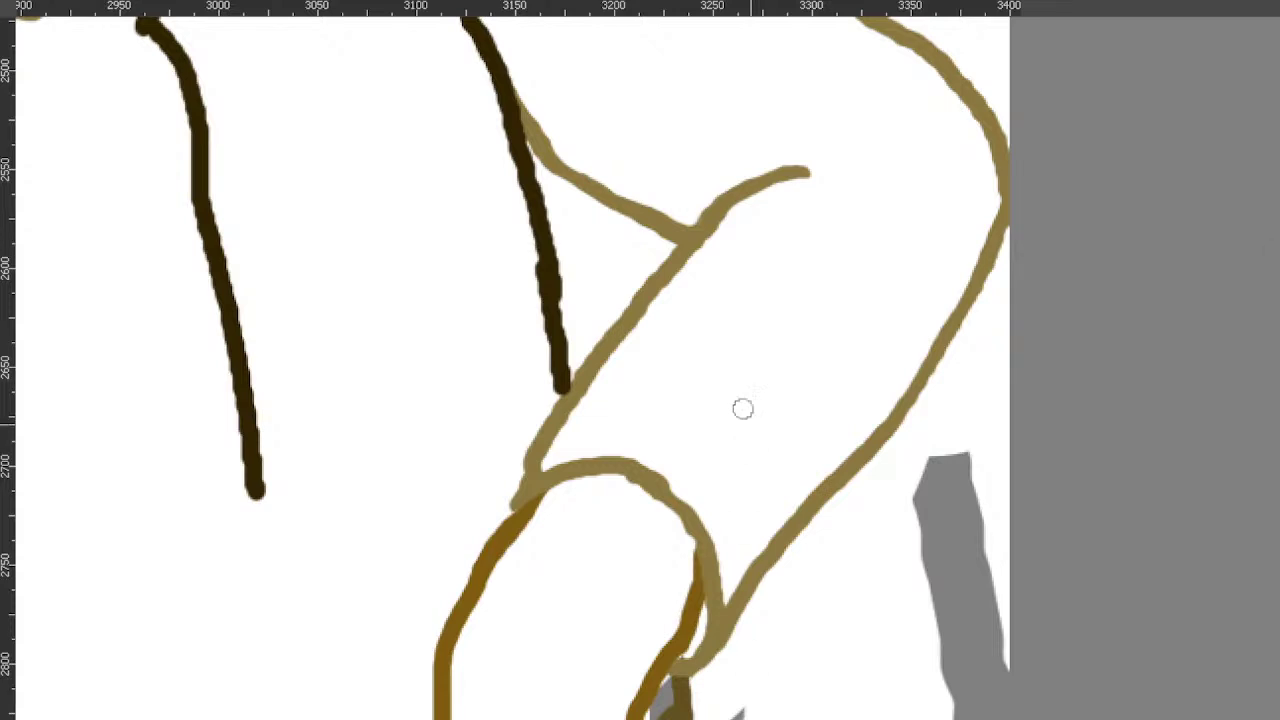
{"action": "scroll", "coordinate": [743, 409], "scroll_direction": "down", "scroll_amount": 4}
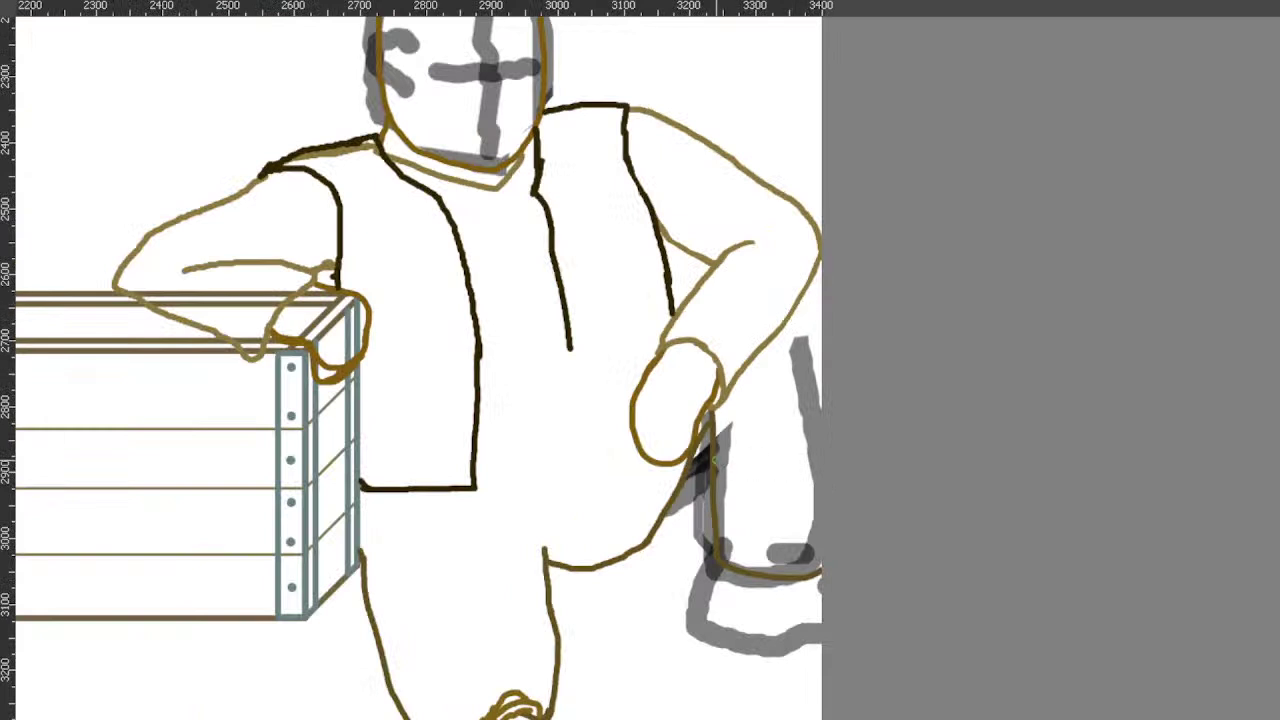
{"action": "scroll", "coordinate": [714, 455], "scroll_direction": "up", "scroll_amount": 2}
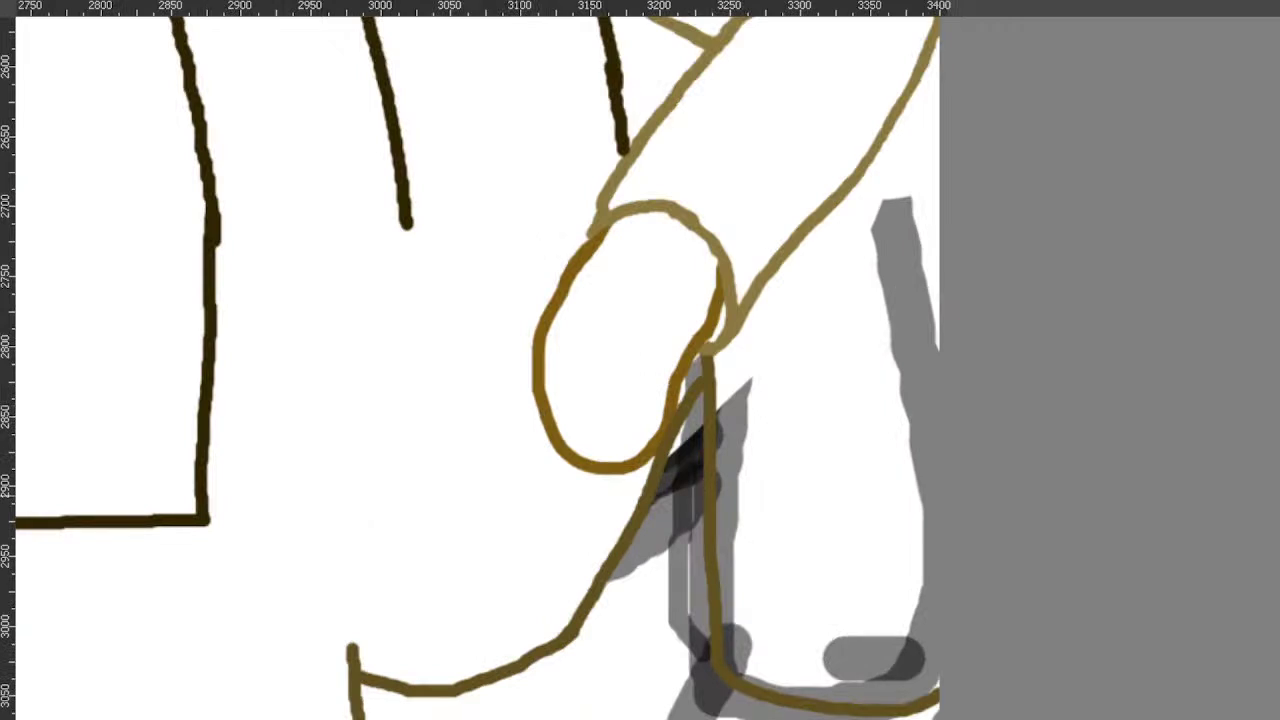
{"action": "scroll", "coordinate": [1005, 390], "scroll_direction": "down", "scroll_amount": 1}
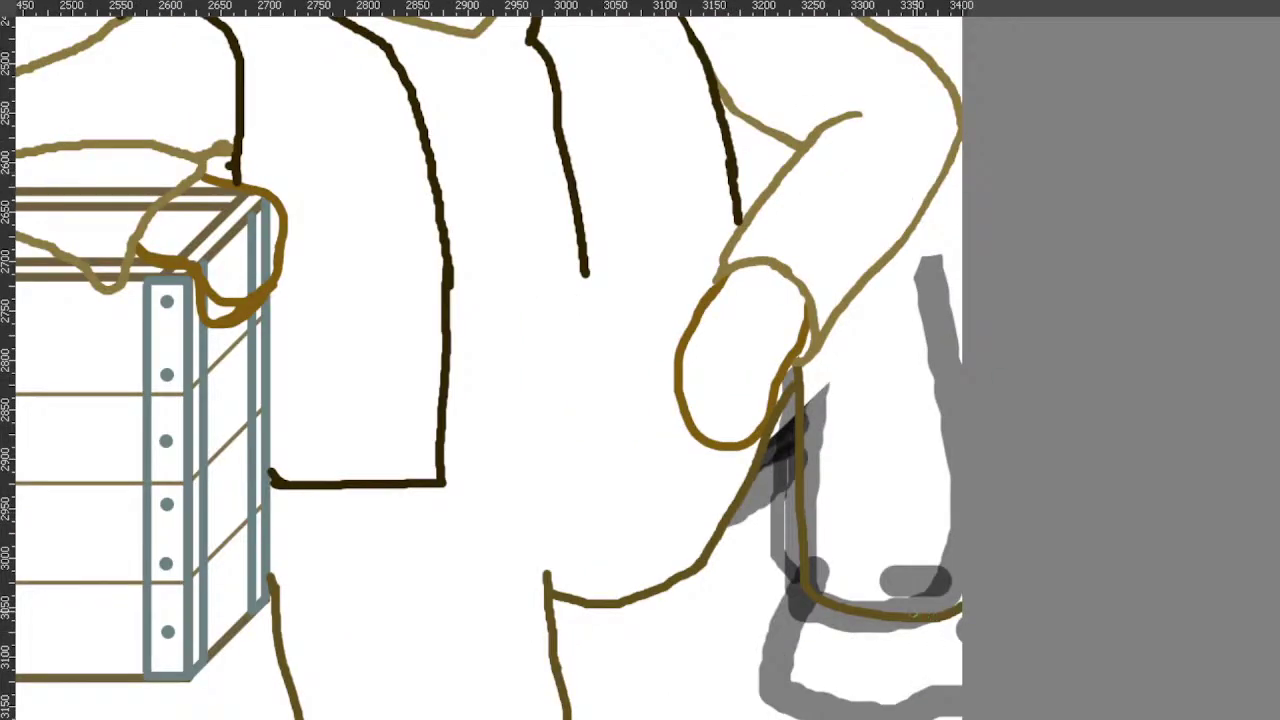
{"action": "left_click_drag", "start_coordinate": [942, 600], "coordinate": [872, 616]}
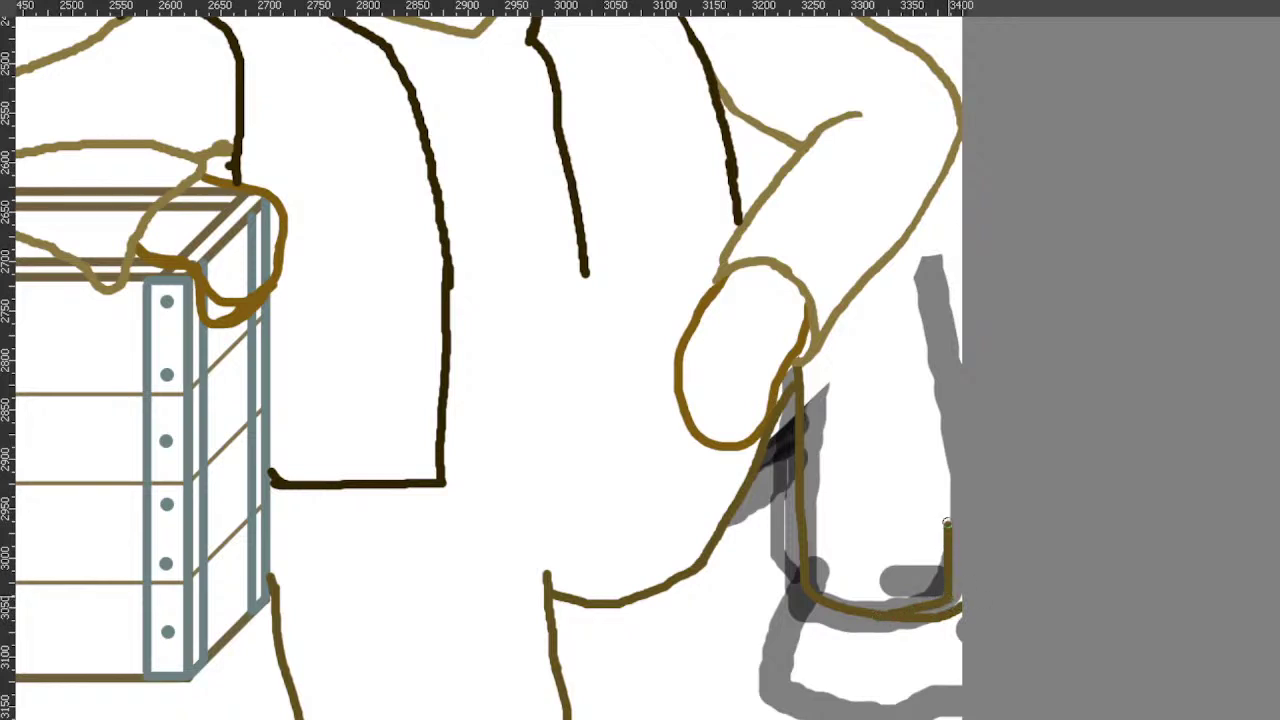
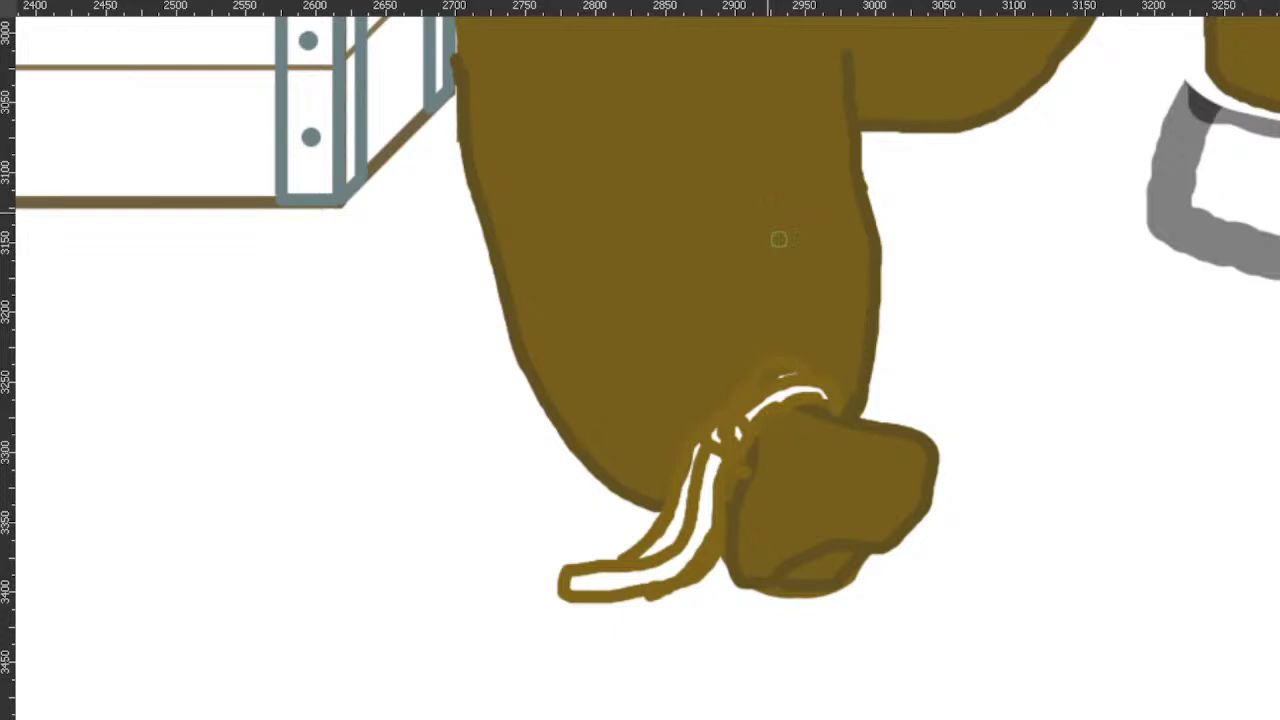
Fill the white gaps in the cord tied around the knotted trouser leg with golden brown
{"action": "mouse_move", "coordinate": [786, 367]}
{"action": "left_mouse_down"}
{"action": "mouse_move", "coordinate": [823, 397]}
{"action": "mouse_move", "coordinate": [787, 398]}
{"action": "mouse_move", "coordinate": [828, 404]}
{"action": "mouse_move", "coordinate": [788, 392]}
{"action": "mouse_move", "coordinate": [733, 442]}
{"action": "mouse_move", "coordinate": [776, 406]}
{"action": "mouse_move", "coordinate": [729, 442]}
{"action": "mouse_move", "coordinate": [722, 431]}
{"action": "mouse_move", "coordinate": [698, 454]}
{"action": "mouse_move", "coordinate": [661, 565]}
{"action": "mouse_move", "coordinate": [662, 543]}
{"action": "mouse_move", "coordinate": [631, 558]}
{"action": "left_mouse_up"}
{"action": "mouse_move", "coordinate": [685, 490]}
{"action": "left_mouse_down"}
{"action": "mouse_move", "coordinate": [698, 474]}
{"action": "mouse_move", "coordinate": [707, 484]}
{"action": "left_mouse_up"}
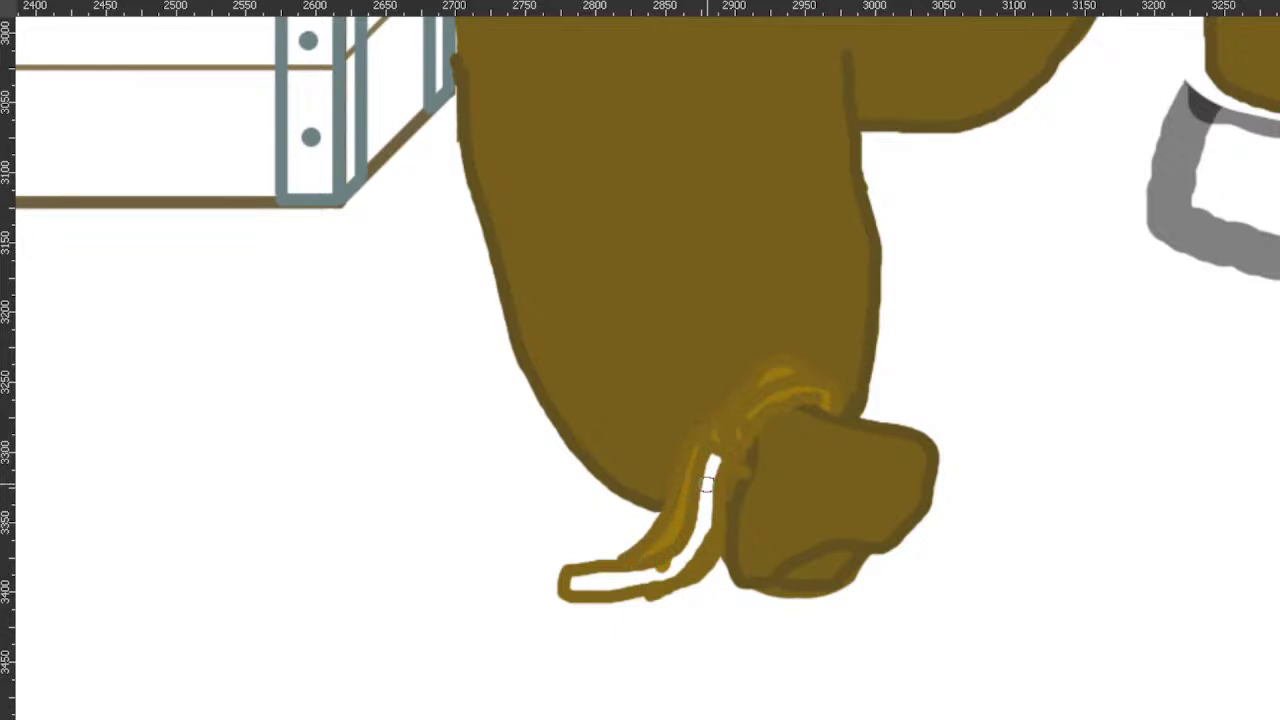
{"action": "mouse_move", "coordinate": [720, 423]}
{"action": "left_mouse_down"}
{"action": "mouse_move", "coordinate": [704, 470]}
{"action": "mouse_move", "coordinate": [711, 462]}
{"action": "left_mouse_up"}
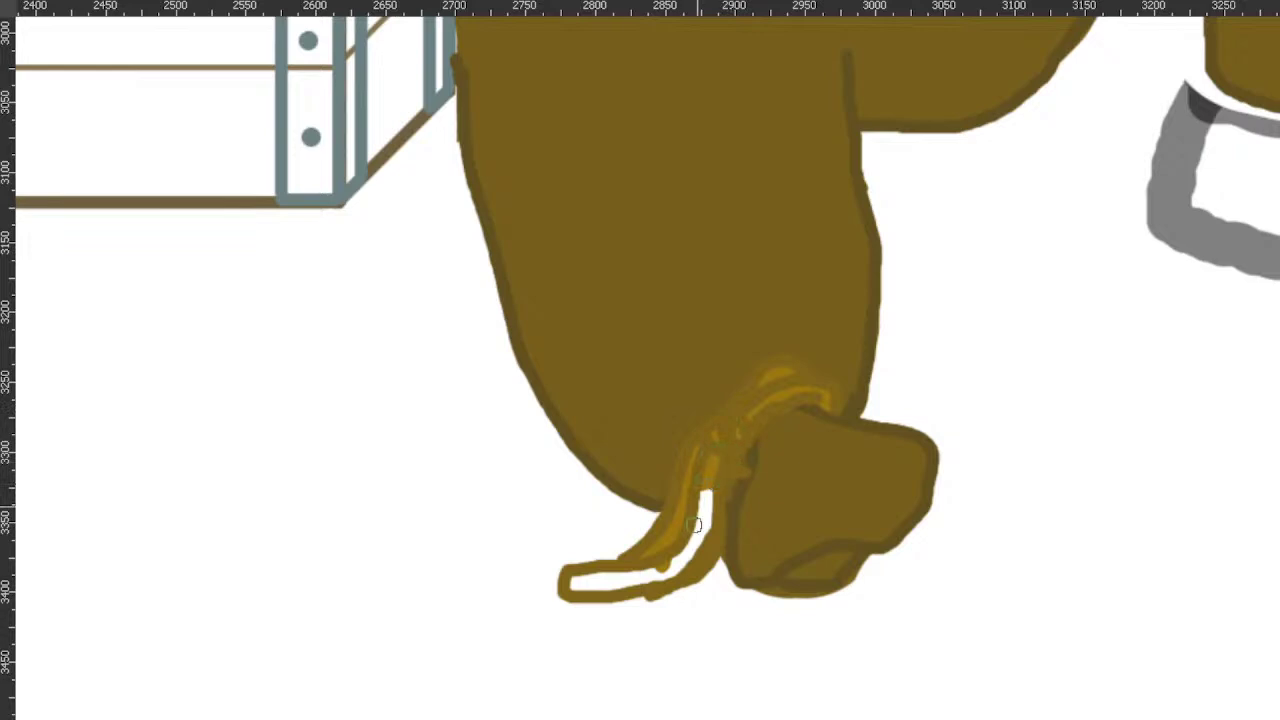
{"action": "key", "text": "ctrl+z"}
{"action": "mouse_move", "coordinate": [722, 441]}
{"action": "left_mouse_down"}
{"action": "mouse_move", "coordinate": [697, 556]}
{"action": "mouse_move", "coordinate": [631, 585]}
{"action": "mouse_move", "coordinate": [576, 584]}
{"action": "mouse_move", "coordinate": [673, 566]}
{"action": "mouse_move", "coordinate": [633, 572]}
{"action": "mouse_move", "coordinate": [675, 564]}
{"action": "mouse_move", "coordinate": [696, 541]}
{"action": "mouse_move", "coordinate": [696, 505]}
{"action": "left_mouse_up"}
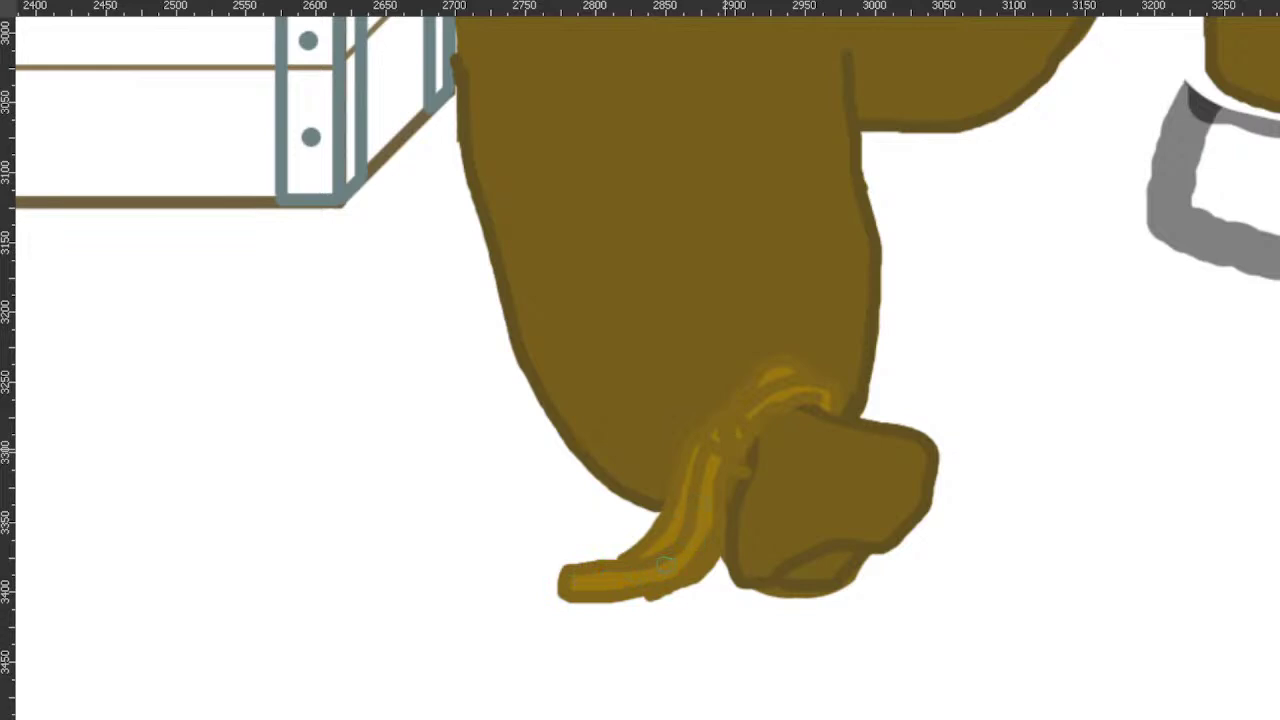
Clean up the stray dab between the golden-brown cord and the knotted trouser end
{"action": "scroll", "coordinate": [686, 590], "scroll_direction": "up", "scroll_amount": 2}
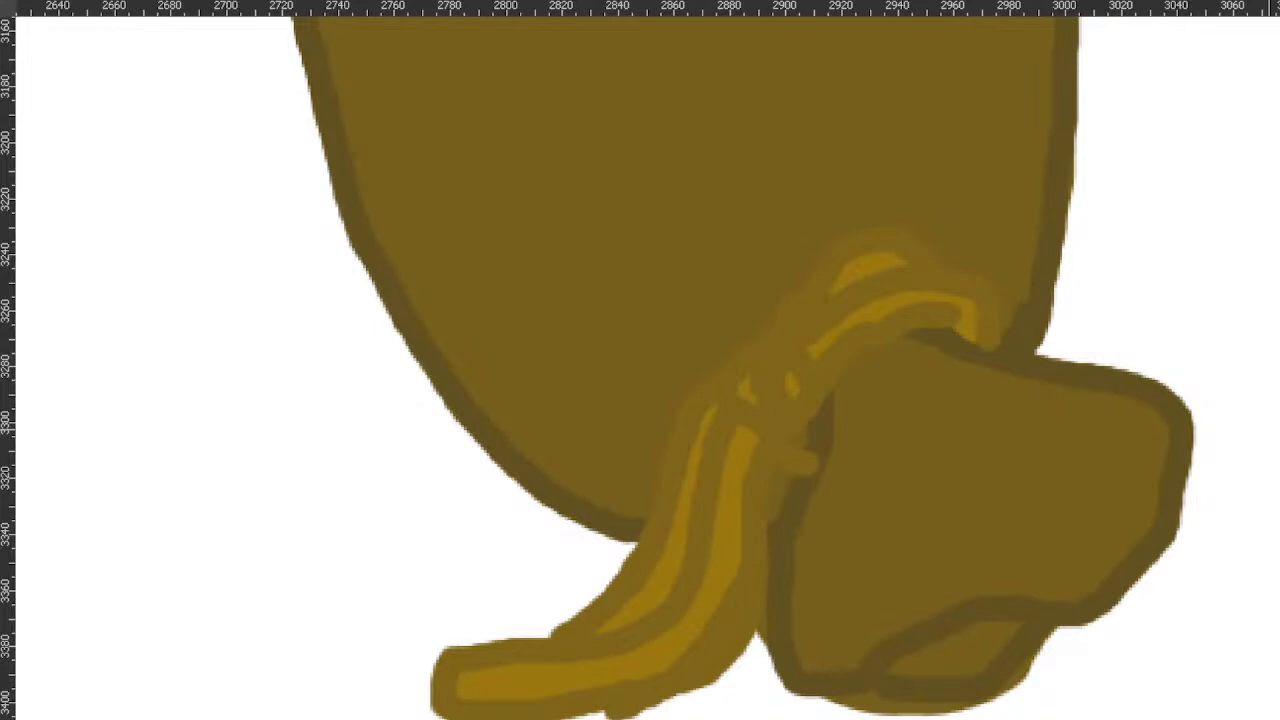
{"action": "mouse_move", "coordinate": [794, 443]}
{"action": "left_mouse_down"}
{"action": "mouse_move", "coordinate": [803, 451]}
{"action": "mouse_move", "coordinate": [780, 480]}
{"action": "left_mouse_up"}
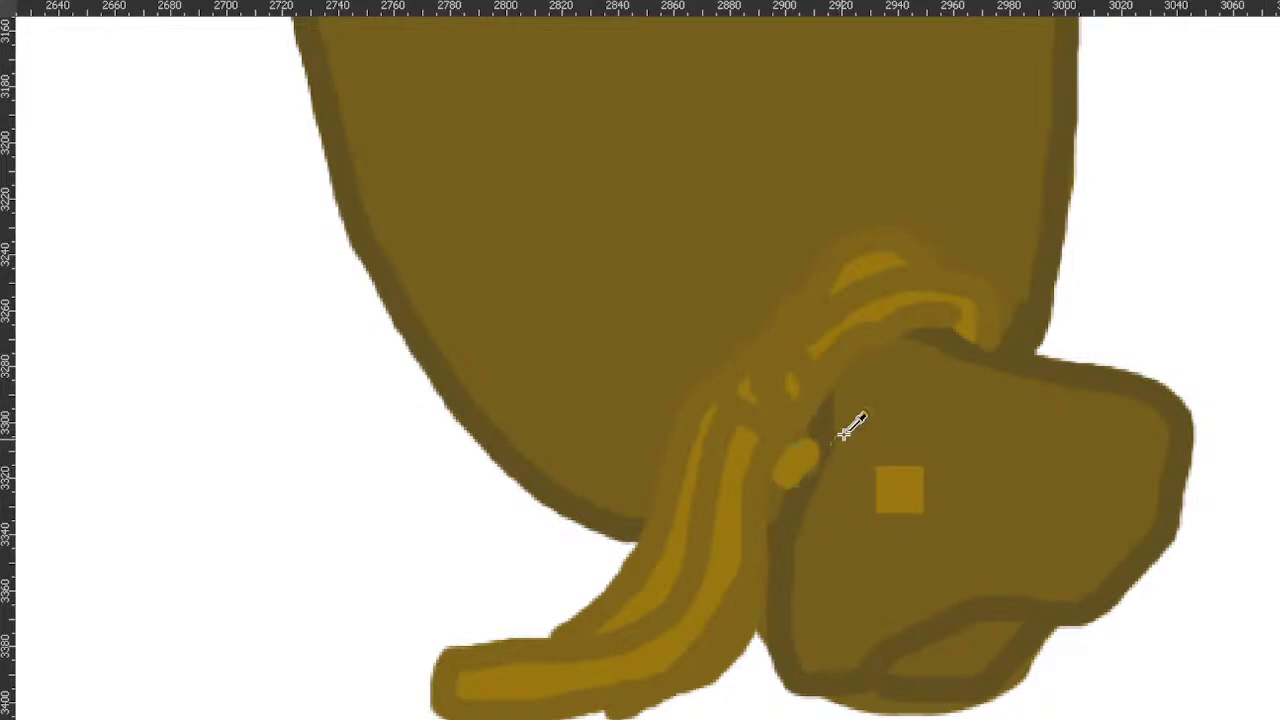
{"action": "key", "text": "ctrl+z"}
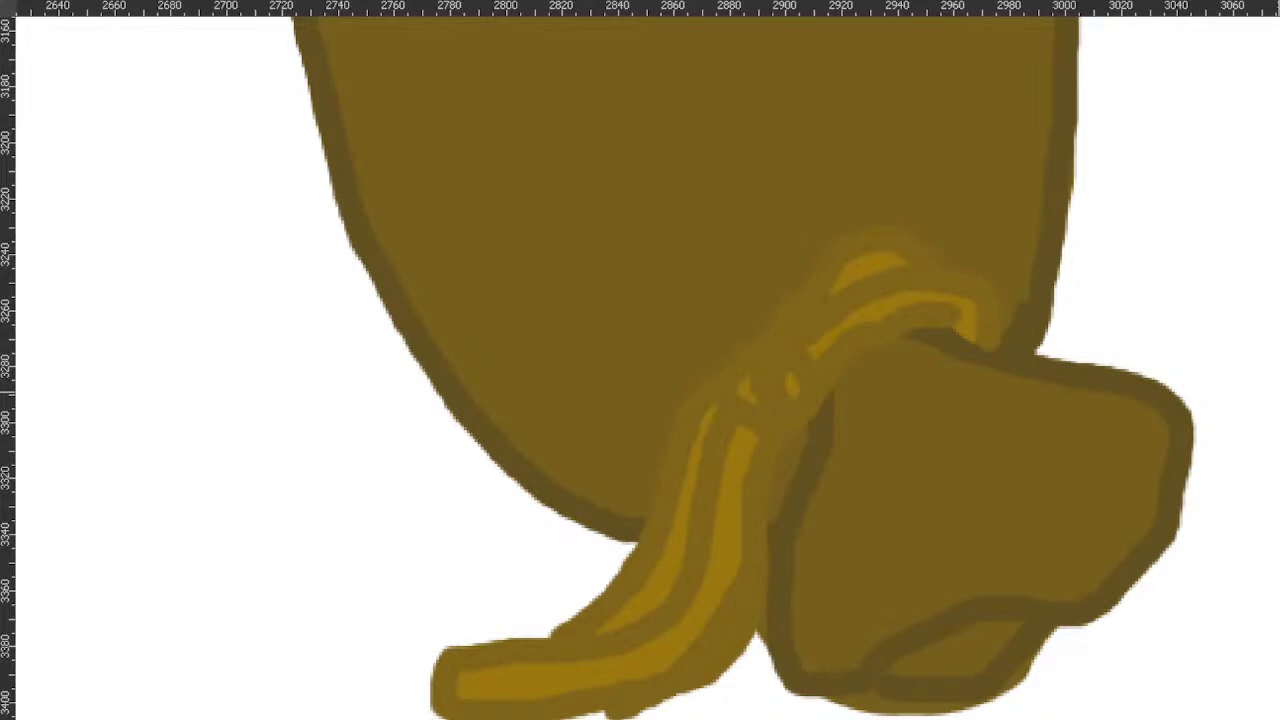
Fill the small knot of the cord around the trouser leg with a rounded golden-brown spot
{"action": "scroll", "coordinate": [760, 380], "scroll_direction": "up", "scroll_amount": 1}
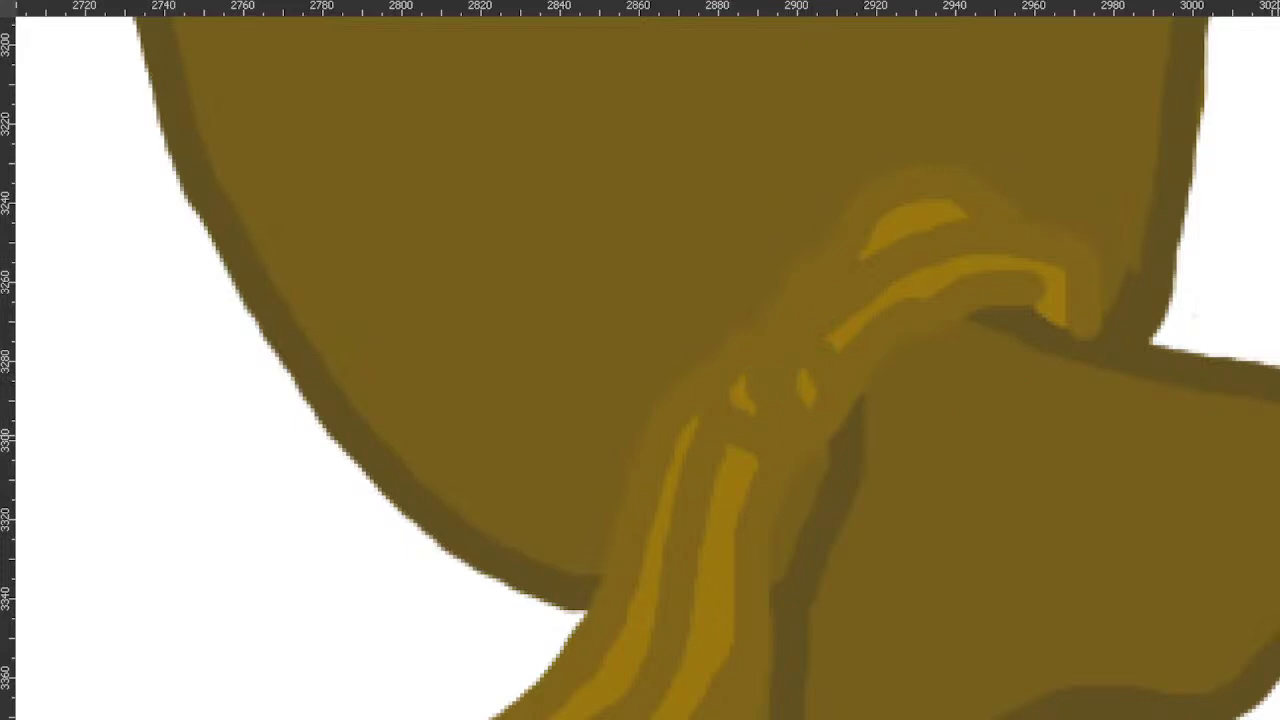
{"action": "mouse_move", "coordinate": [786, 406]}
{"action": "left_mouse_down"}
{"action": "mouse_move", "coordinate": [757, 384]}
{"action": "mouse_move", "coordinate": [786, 396]}
{"action": "left_mouse_up"}
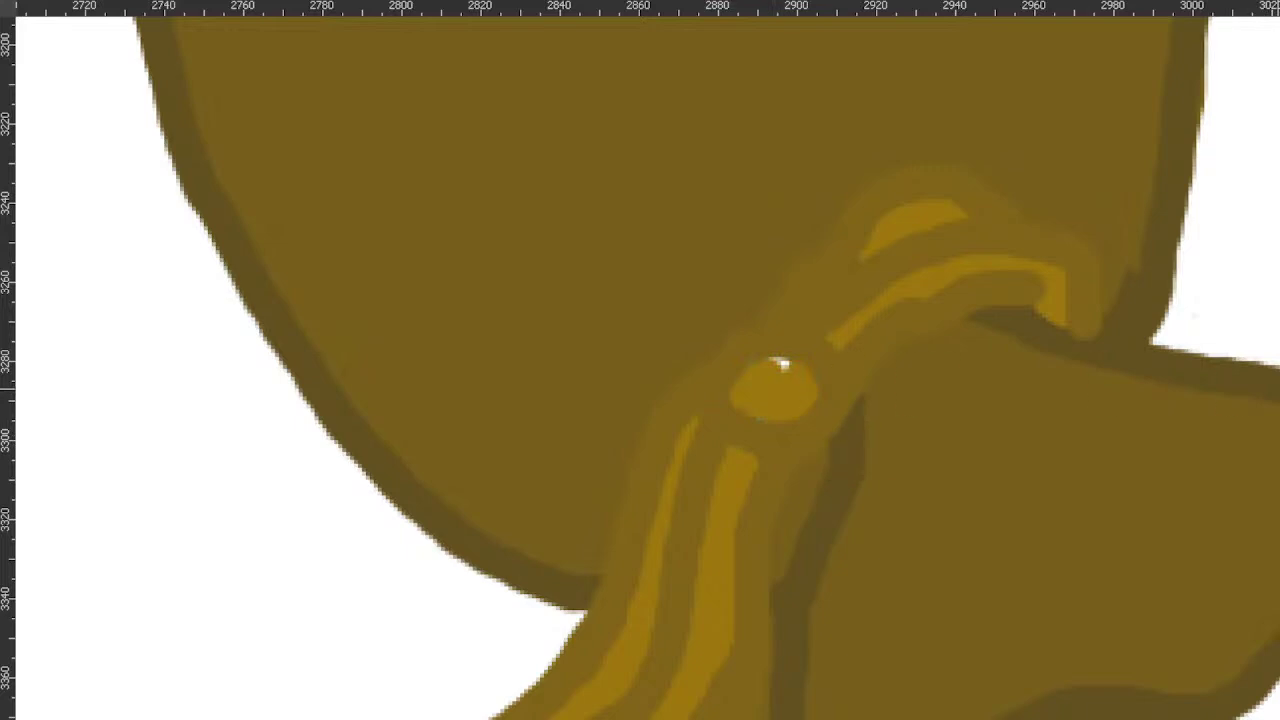
{"action": "key", "text": "ctrl+z"}
{"action": "scroll", "coordinate": [627, 472], "scroll_direction": "down", "scroll_amount": 2}
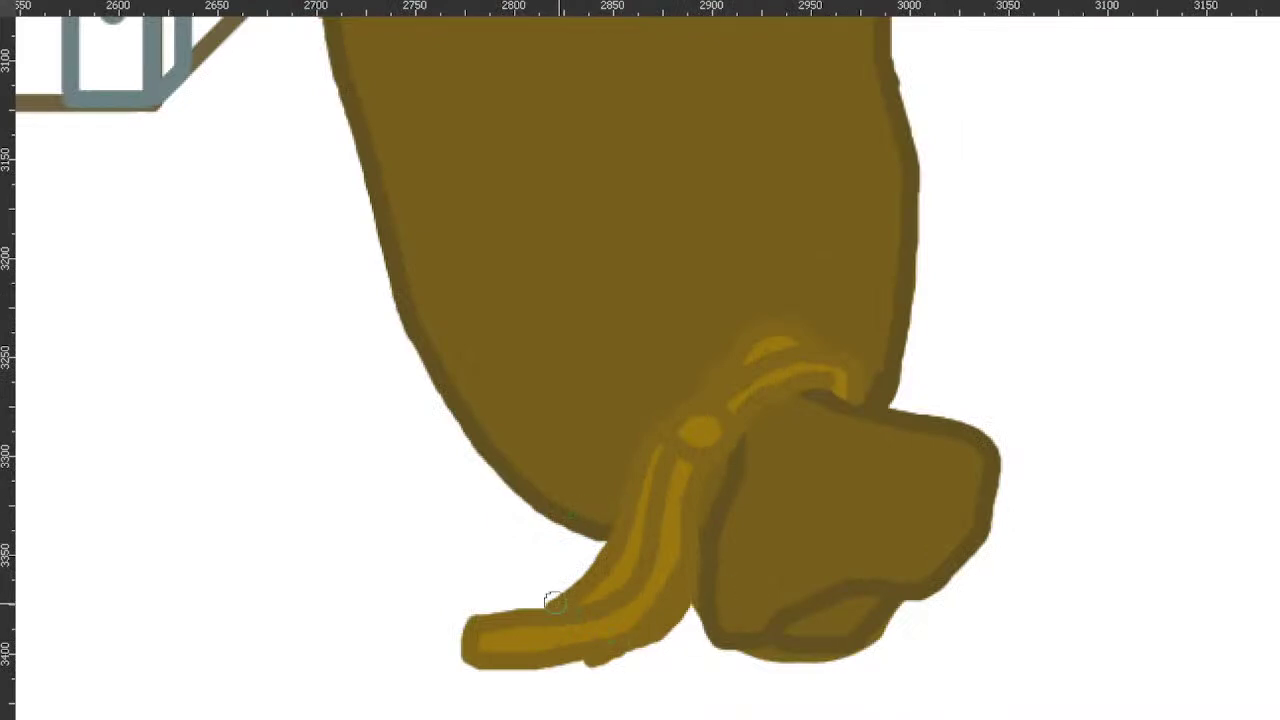
Erase a narrow gap between the hanging cord and the knotted trouser end, and trim the excess brown below the knotted end's outline
{"action": "scroll", "coordinate": [868, 632], "scroll_direction": "down", "scroll_amount": 2}
{"action": "scroll", "coordinate": [829, 669], "scroll_direction": "up", "scroll_amount": 4}
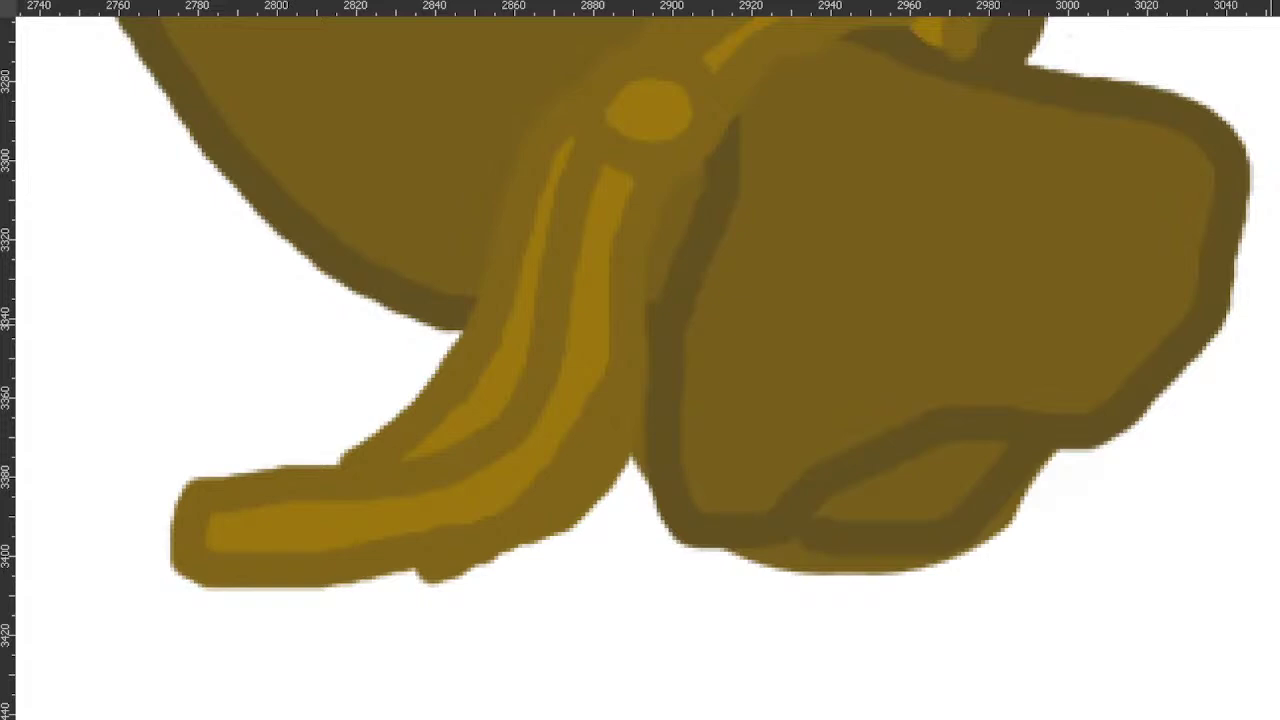
{"action": "left_click_drag", "start_coordinate": [714, 566], "coordinate": [766, 558]}
{"action": "key", "text": "ctrl+z"}
{"action": "mouse_move", "coordinate": [642, 416]}
{"action": "left_mouse_down"}
{"action": "mouse_move", "coordinate": [637, 491]}
{"action": "mouse_move", "coordinate": [651, 354]}
{"action": "left_mouse_up"}
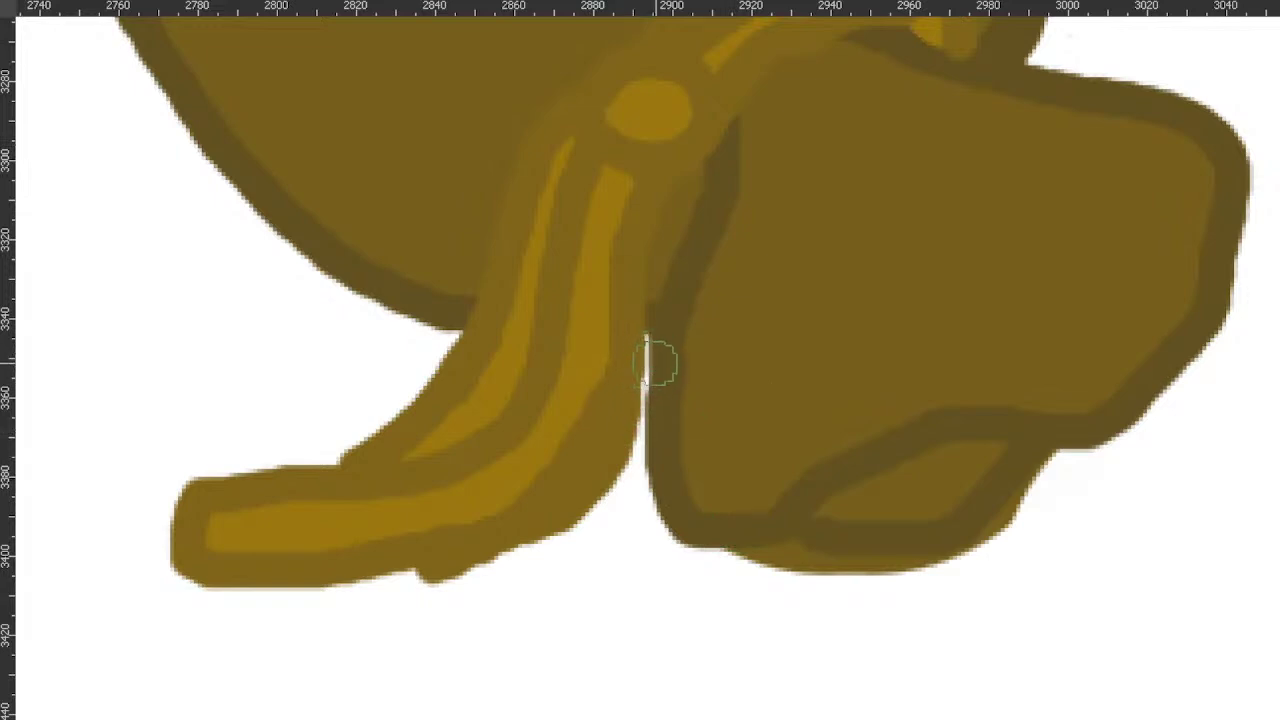
{"action": "mouse_move", "coordinate": [723, 558]}
{"action": "left_mouse_down"}
{"action": "mouse_move", "coordinate": [826, 557]}
{"action": "mouse_move", "coordinate": [789, 549]}
{"action": "mouse_move", "coordinate": [855, 569]}
{"action": "mouse_move", "coordinate": [924, 567]}
{"action": "mouse_move", "coordinate": [972, 553]}
{"action": "mouse_move", "coordinate": [1059, 468]}
{"action": "mouse_move", "coordinate": [1093, 498]}
{"action": "left_mouse_up"}
{"action": "scroll", "coordinate": [980, 586], "scroll_direction": "down", "scroll_amount": 2}
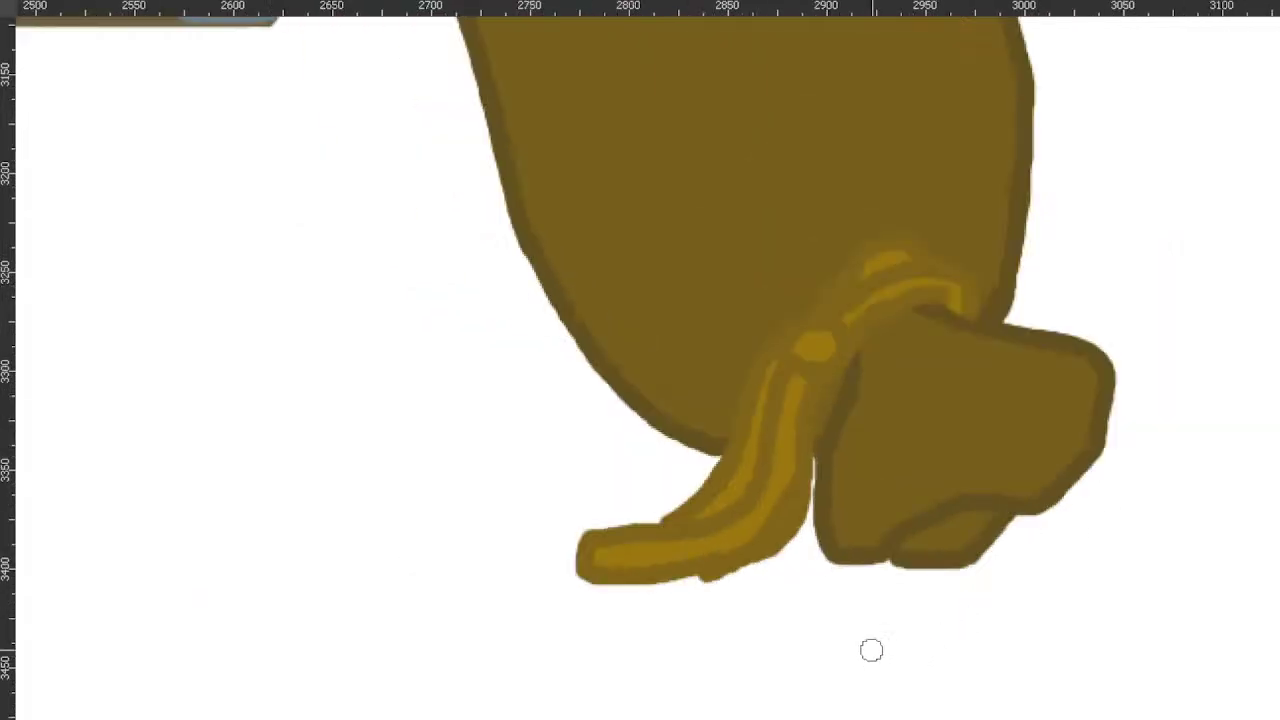
Trim the outer edge of the hanging cord into a smooth curve, removing the bump along its underside
{"action": "scroll", "coordinate": [760, 606], "scroll_direction": "up", "scroll_amount": 2}
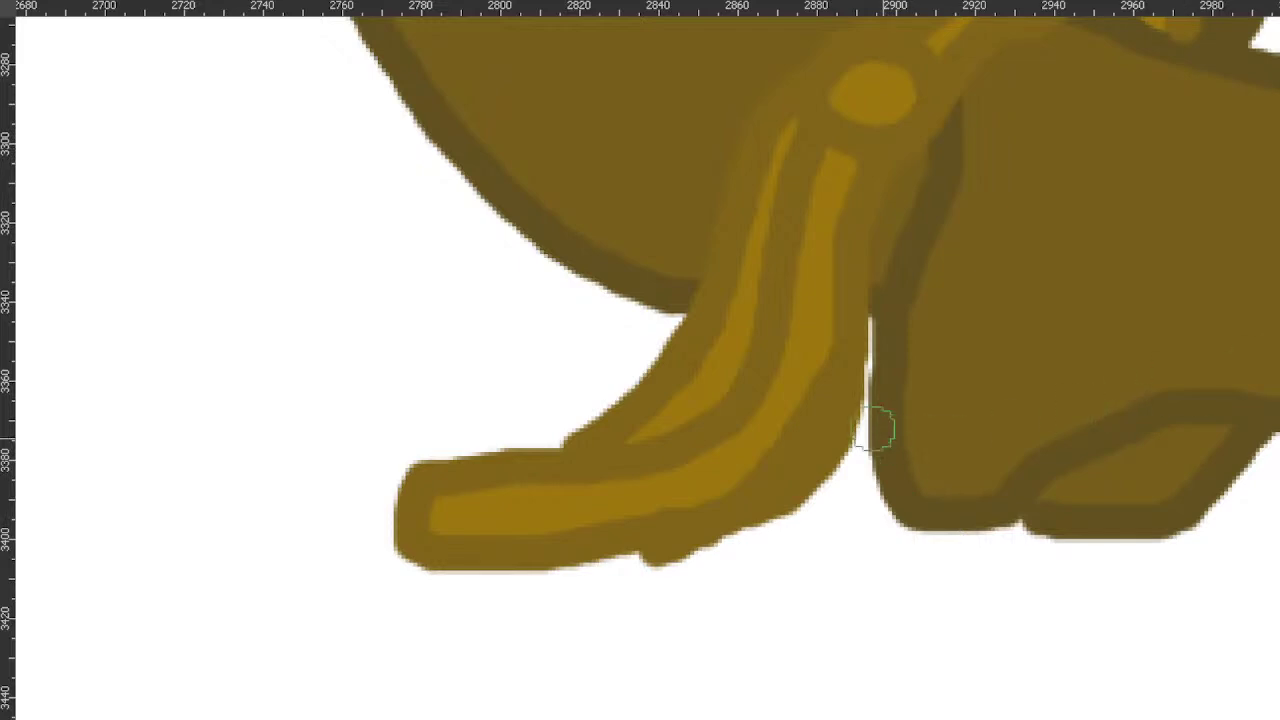
{"action": "mouse_move", "coordinate": [874, 346]}
{"action": "left_mouse_down"}
{"action": "mouse_move", "coordinate": [857, 406]}
{"action": "mouse_move", "coordinate": [865, 373]}
{"action": "left_mouse_up"}
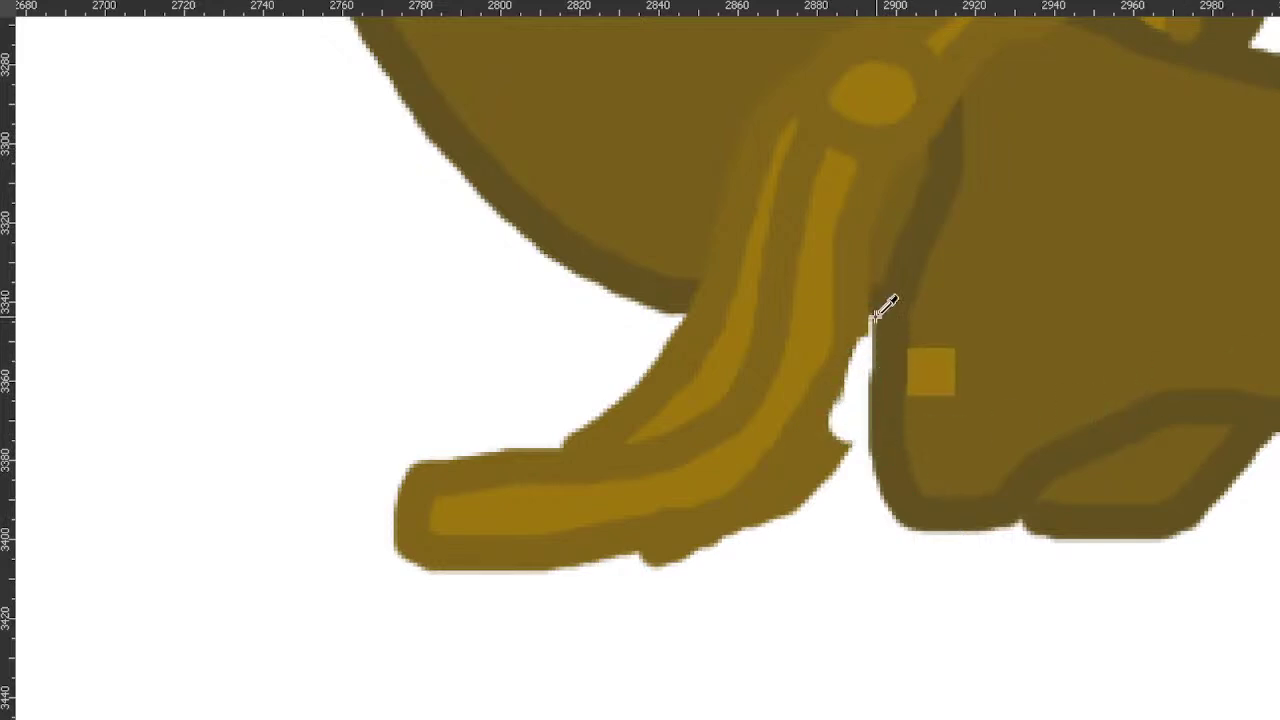
{"action": "key", "text": "ctrl+z"}
{"action": "mouse_move", "coordinate": [886, 312]}
{"action": "left_mouse_down"}
{"action": "mouse_move", "coordinate": [865, 430]}
{"action": "mouse_move", "coordinate": [836, 477]}
{"action": "mouse_move", "coordinate": [884, 370]}
{"action": "mouse_move", "coordinate": [810, 504]}
{"action": "mouse_move", "coordinate": [727, 552]}
{"action": "mouse_move", "coordinate": [618, 575]}
{"action": "mouse_move", "coordinate": [563, 612]}
{"action": "mouse_move", "coordinate": [814, 518]}
{"action": "mouse_move", "coordinate": [845, 457]}
{"action": "mouse_move", "coordinate": [720, 563]}
{"action": "left_mouse_up"}
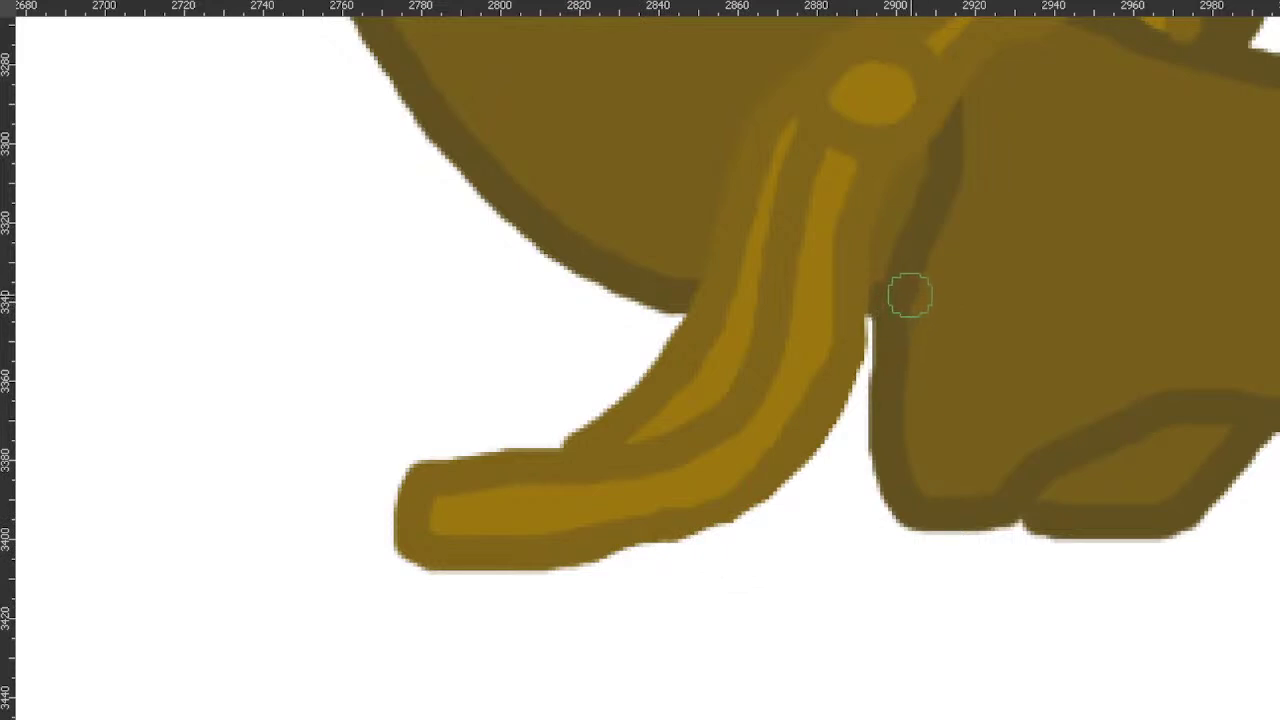
{"action": "scroll", "coordinate": [903, 334], "scroll_direction": "down", "scroll_amount": 1}
{"action": "scroll", "coordinate": [1000, 95], "scroll_direction": "up", "scroll_amount": 1}
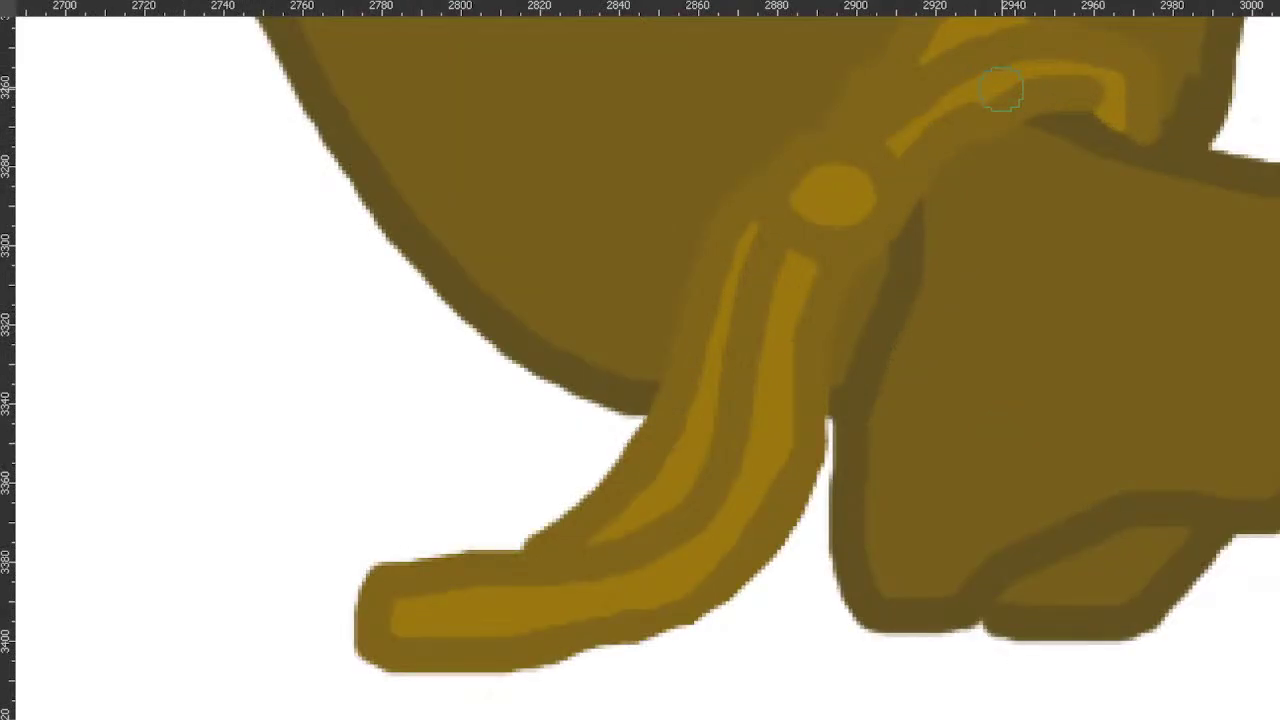
Widen the lighter golden-brown highlight along the cord band that wraps over the knotted trouser end
{"action": "scroll", "coordinate": [1002, 90], "scroll_direction": "up", "scroll_amount": 1}
{"action": "scroll", "coordinate": [996, 175], "scroll_direction": "down", "scroll_amount": 1}
{"action": "scroll", "coordinate": [971, 186], "scroll_direction": "up", "scroll_amount": 1}
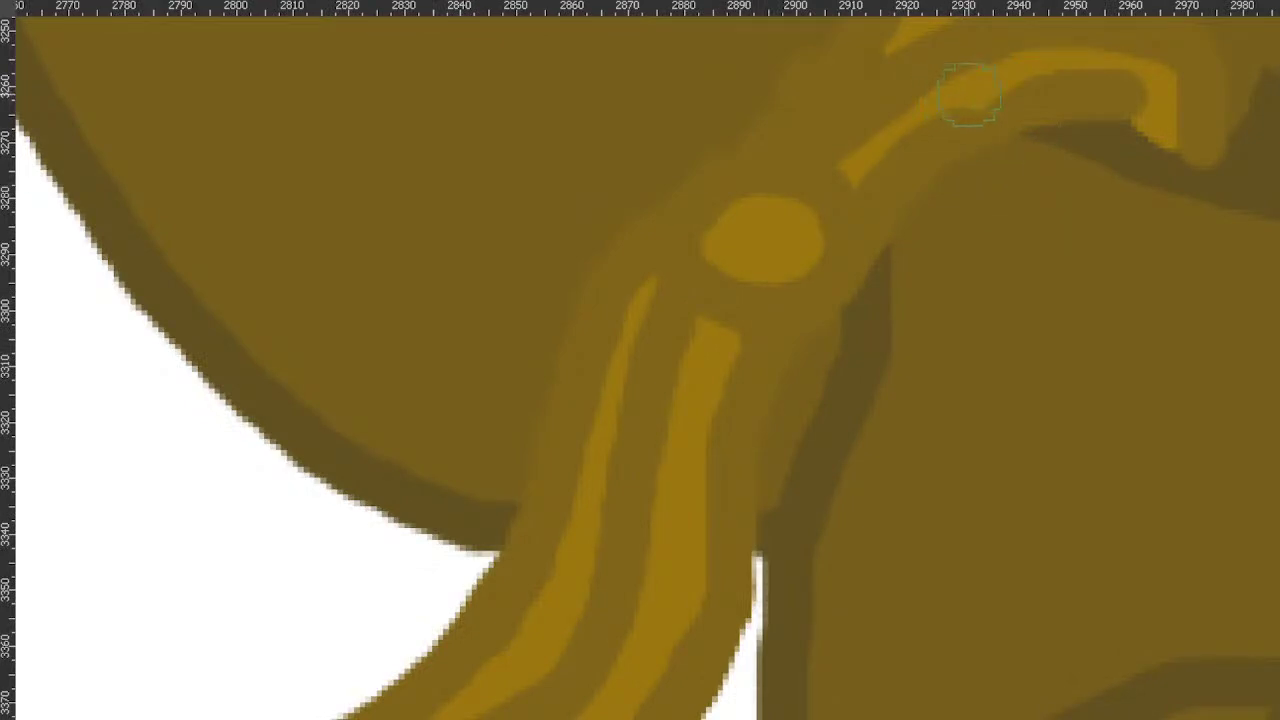
{"action": "left_click_drag", "start_coordinate": [970, 93], "coordinate": [858, 168]}
{"action": "mouse_move", "coordinate": [940, 90]}
{"action": "left_mouse_down"}
{"action": "mouse_move", "coordinate": [971, 49]}
{"action": "mouse_move", "coordinate": [1000, 43]}
{"action": "left_mouse_up"}
{"action": "left_click", "coordinate": [1024, 68], "text": "ctrl"}
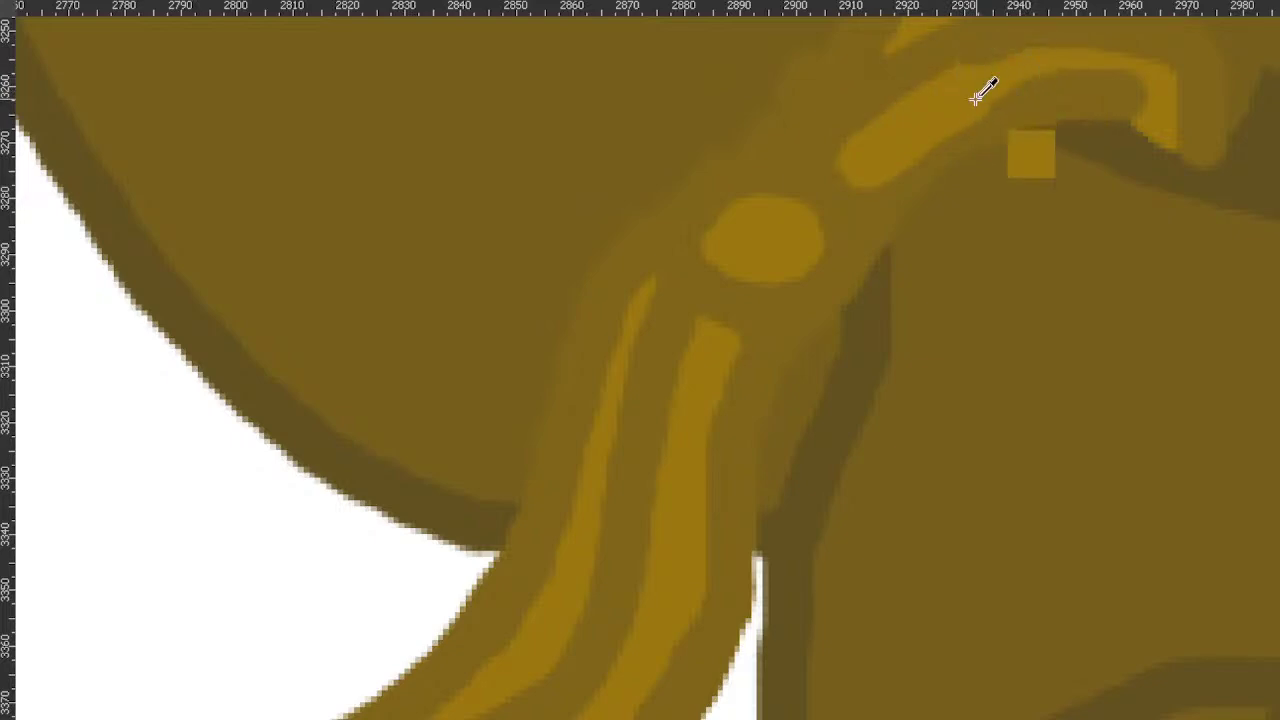
{"action": "mouse_move", "coordinate": [995, 95]}
{"action": "left_mouse_down"}
{"action": "mouse_move", "coordinate": [1089, 74]}
{"action": "mouse_move", "coordinate": [1157, 120]}
{"action": "left_mouse_up"}
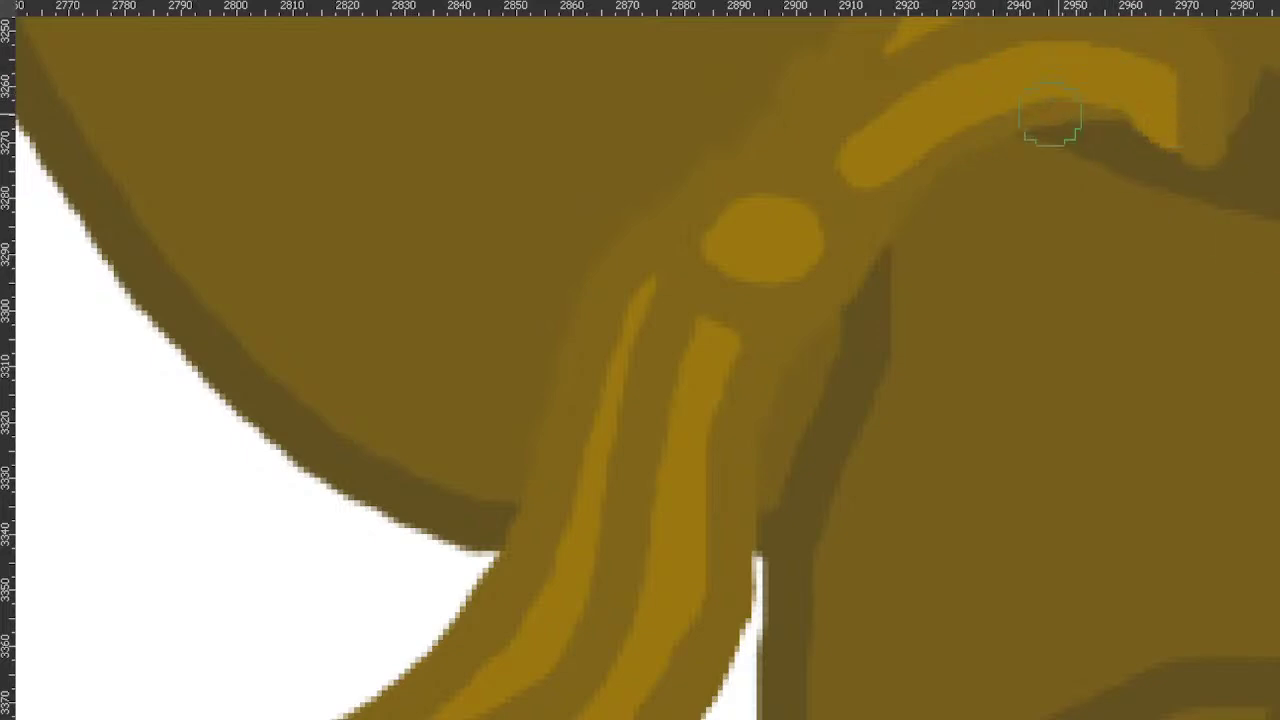
{"action": "scroll", "coordinate": [937, 242], "scroll_direction": "down", "scroll_amount": 3}
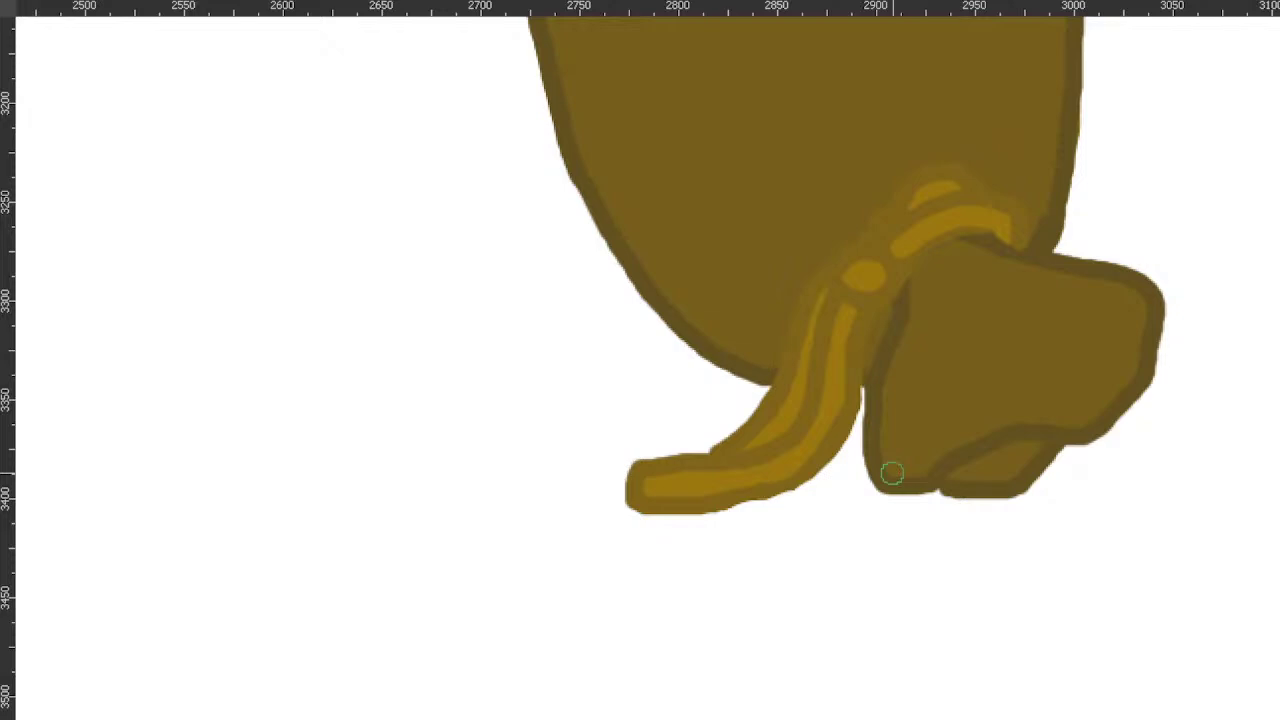
Clean up the golden-brown dab where the dark vest hem meets the edge of the wooden box
{"action": "scroll", "coordinate": [1029, 570], "scroll_direction": "down", "scroll_amount": 4}
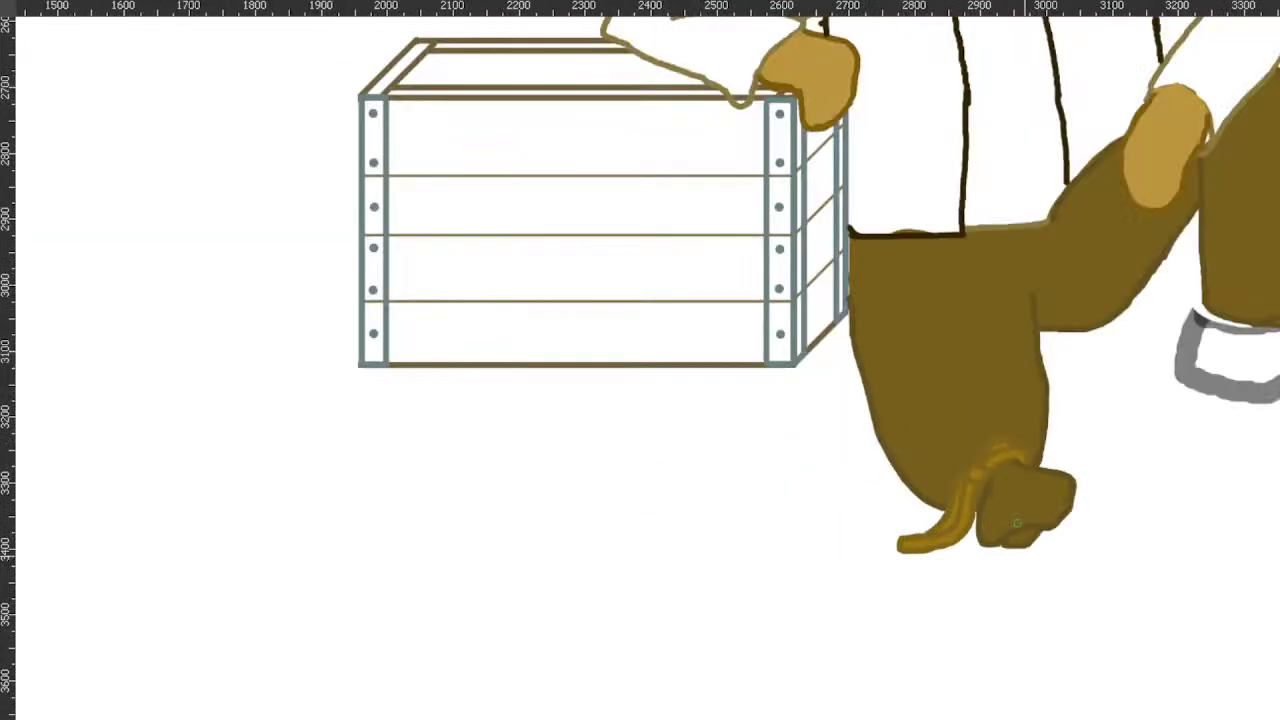
{"action": "scroll", "coordinate": [1028, 565], "scroll_direction": "up", "scroll_amount": 3}
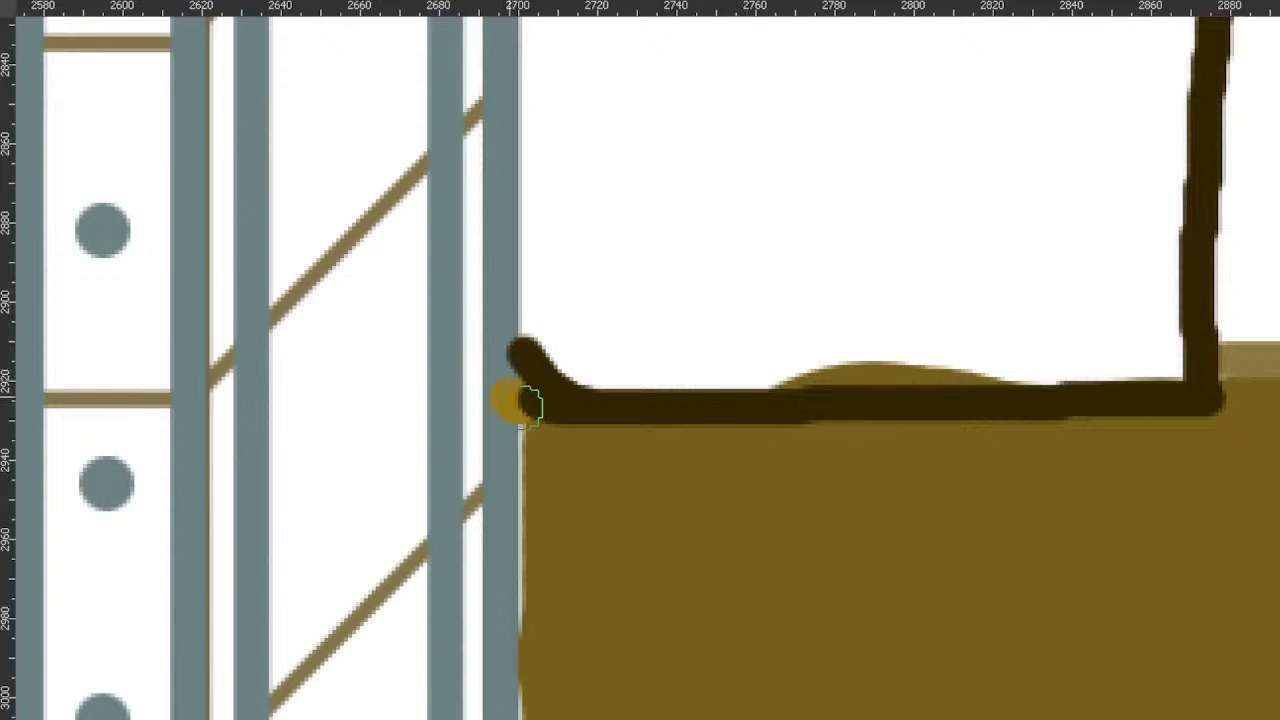
{"action": "left_click", "coordinate": [563, 418], "text": "ctrl"}
{"action": "left_click", "coordinate": [562, 407]}
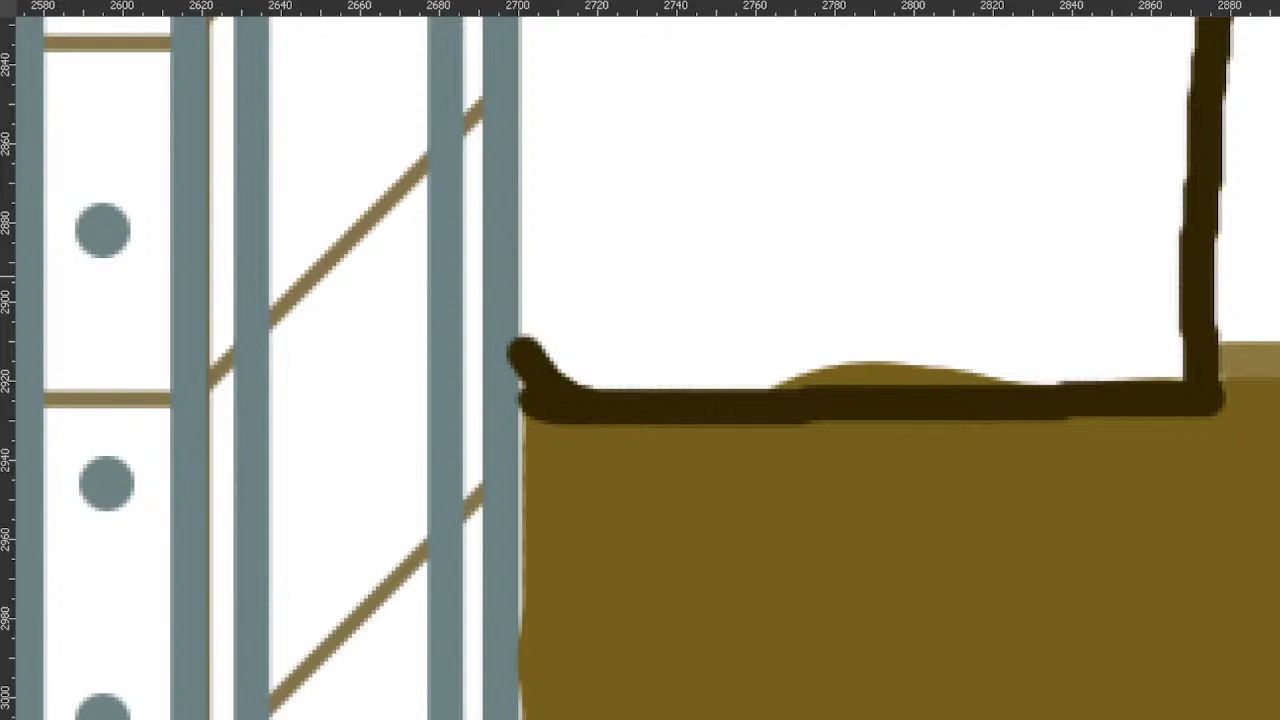